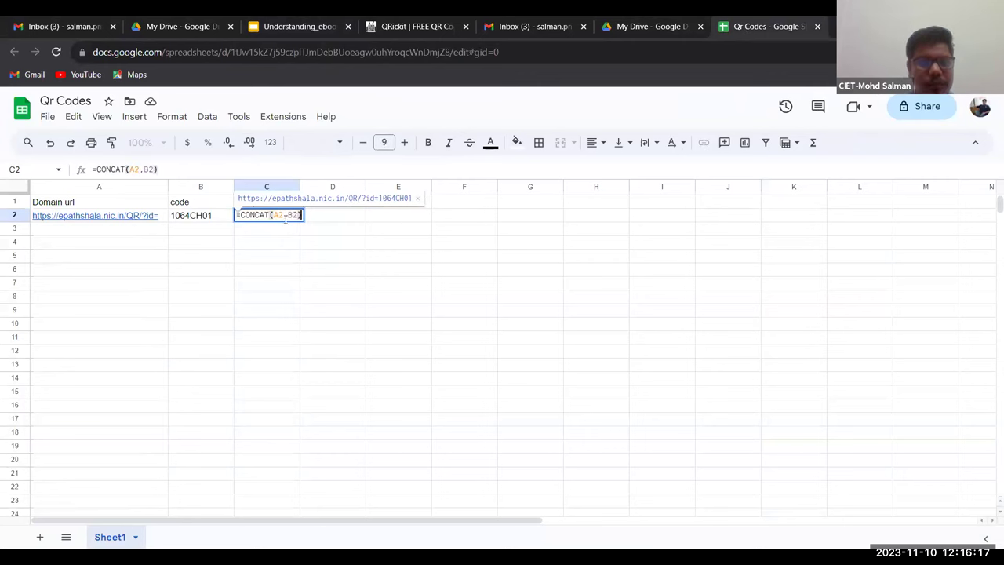
Commit the CONCAT formula in C2 and widen column C to fit the complete URL
left_click(297, 269)
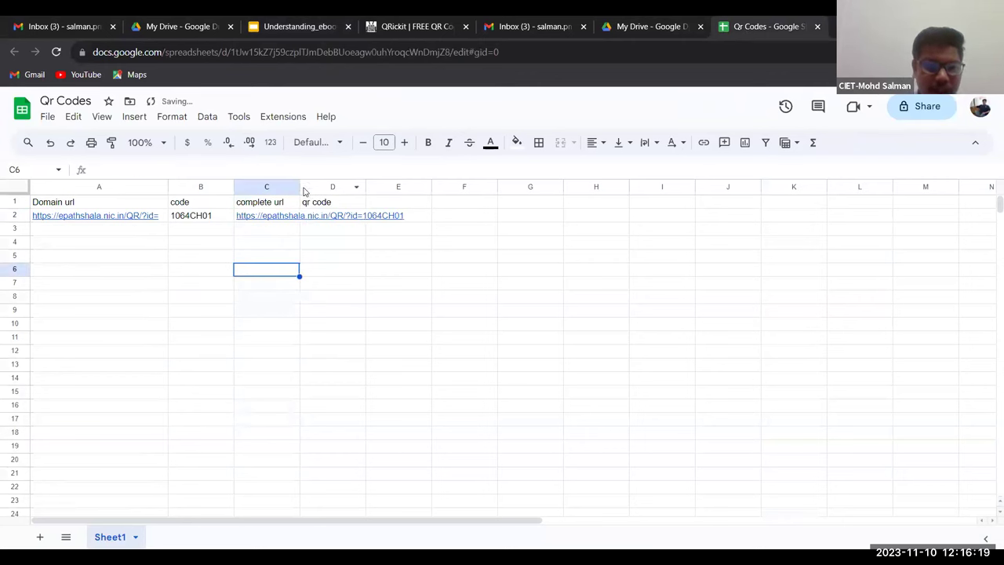
left_click_drag(300, 187, 416, 188)
left_click_drag(274, 227, 250, 219)
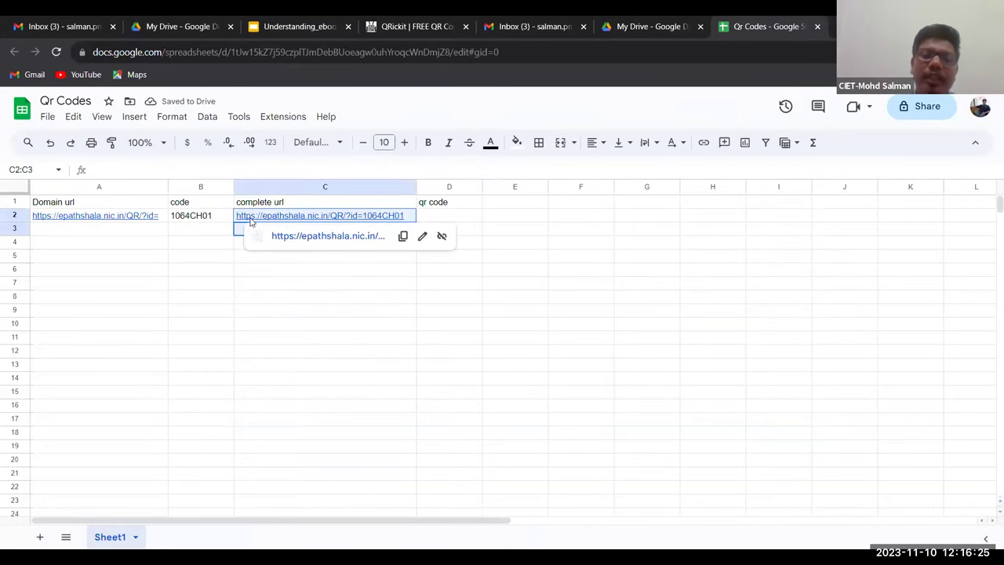
left_click(393, 300)
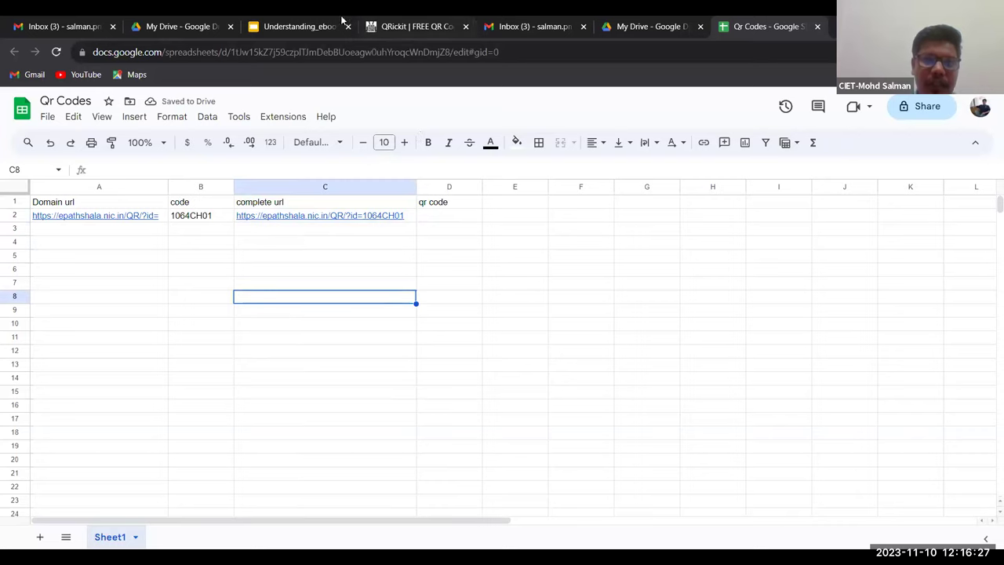
Switch to the Understanding_ebooks_types_and_possibilities slides and copy the entire QR code image formula from Step 2
left_click(298, 26)
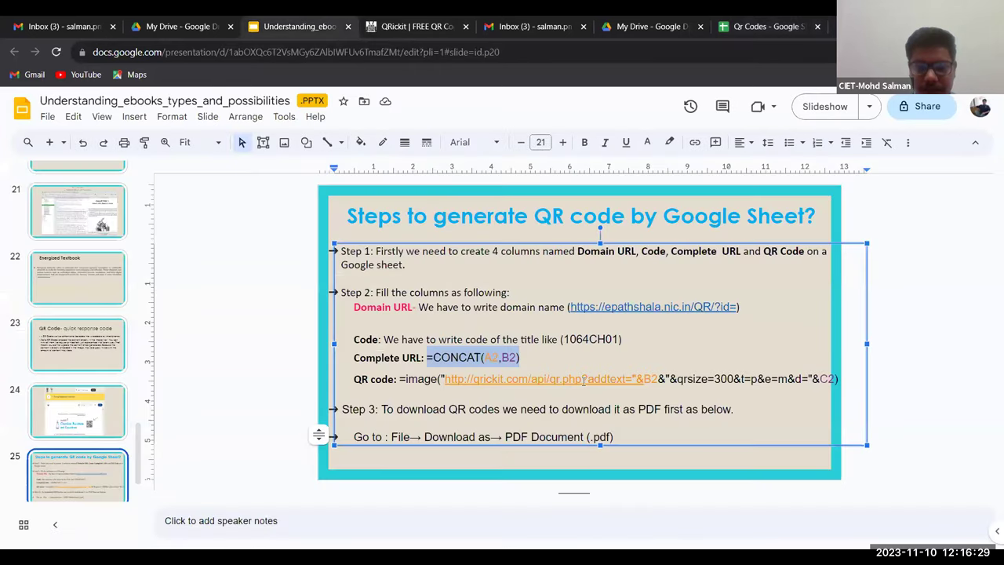
left_click(440, 388)
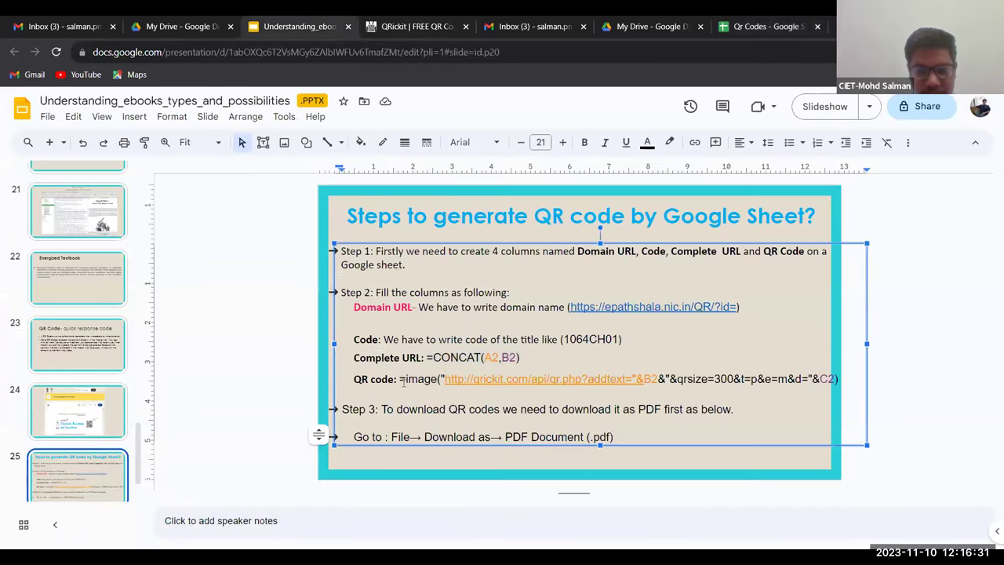
left_click_drag(401, 379, 836, 379)
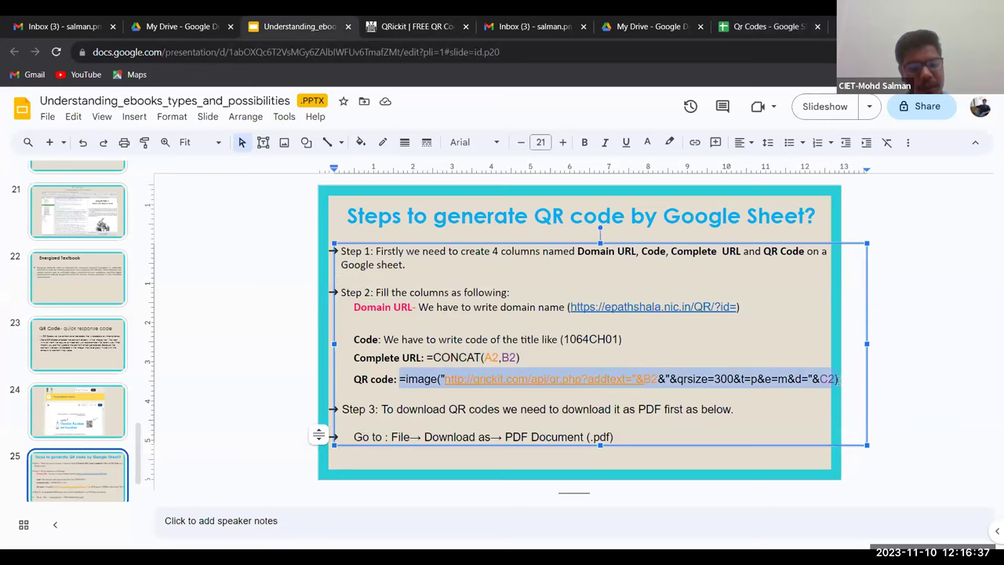
left_click(757, 26)
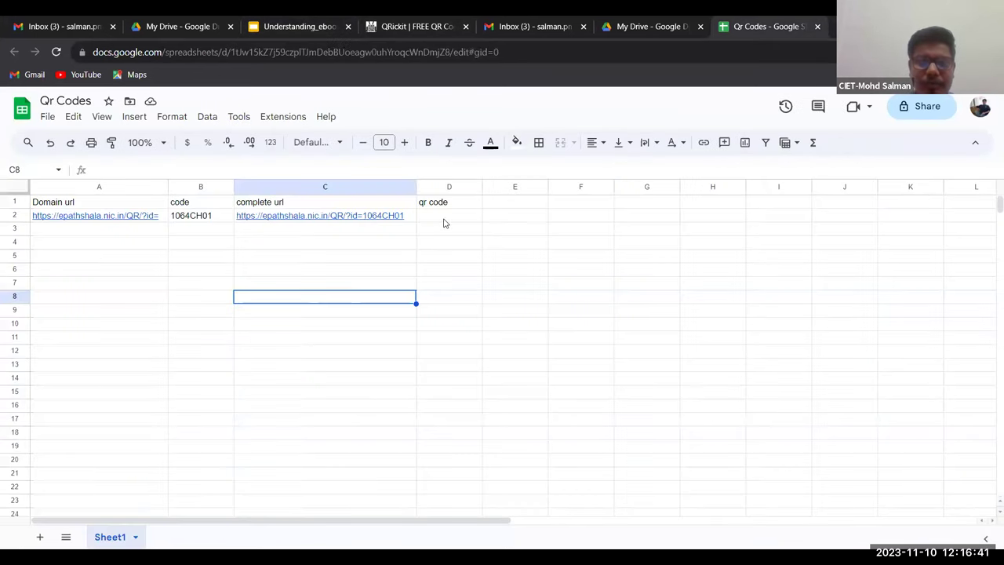
double_click(443, 218)
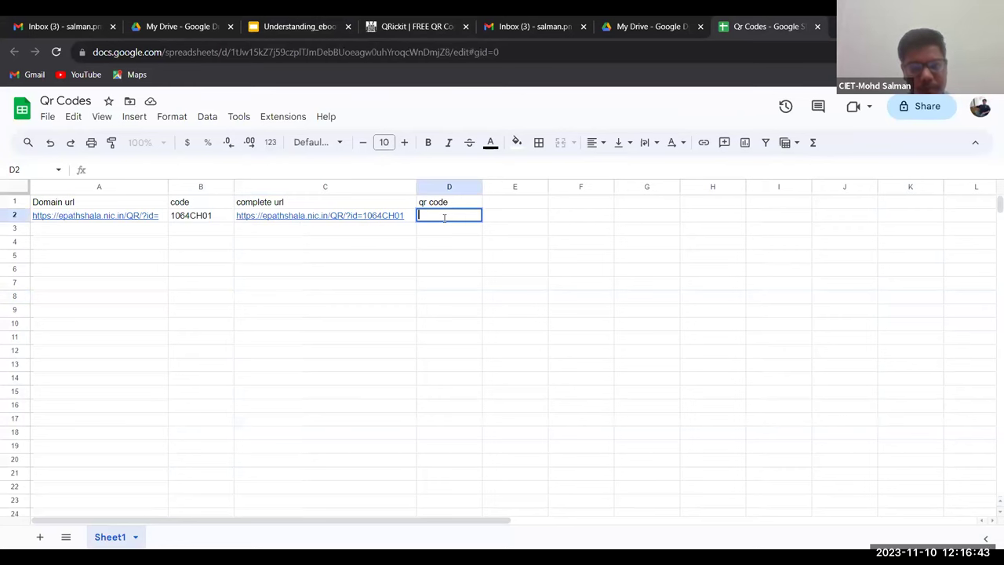
type("=image(\"http://qrickit.com/api/qr.php?addtext=\"&B2&\"&qrsize=300&t=p&e=m&d=\"&C2)")
left_click(462, 274)
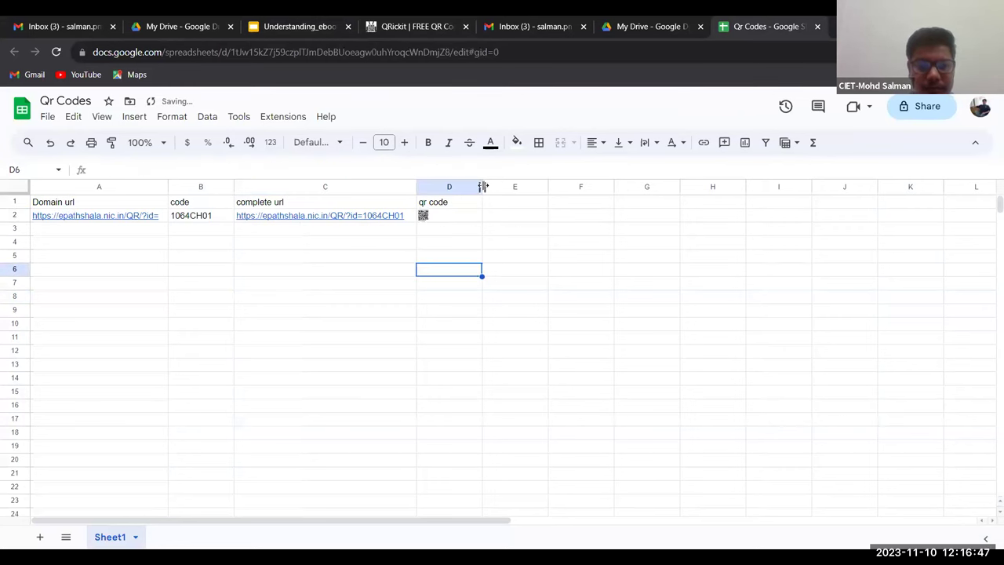
left_click_drag(483, 187, 534, 188)
left_click(465, 217)
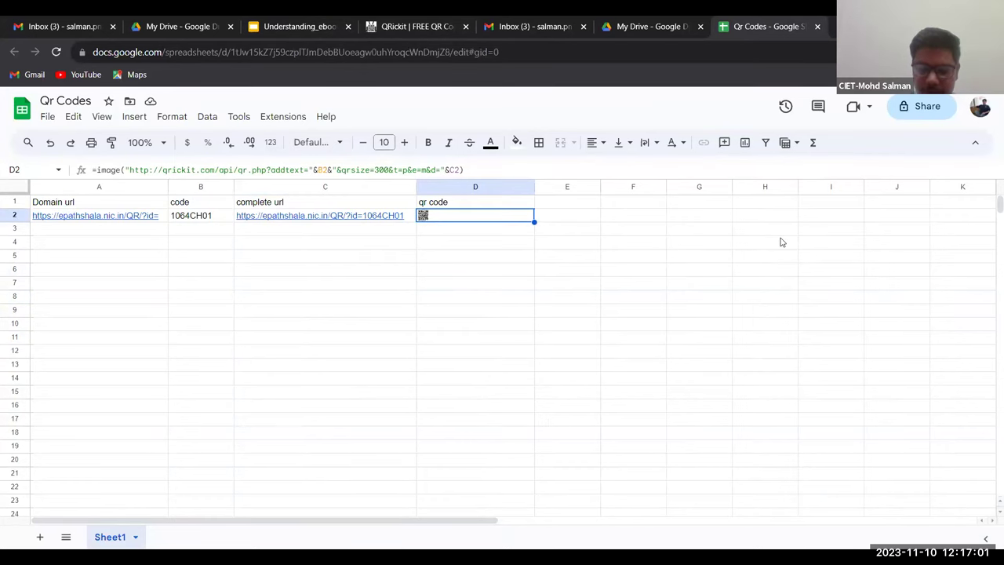
Fill the domain URL from A2 down through A10
key("ctrl+plus")
key("ctrl+plus")
key("ctrl+plus")
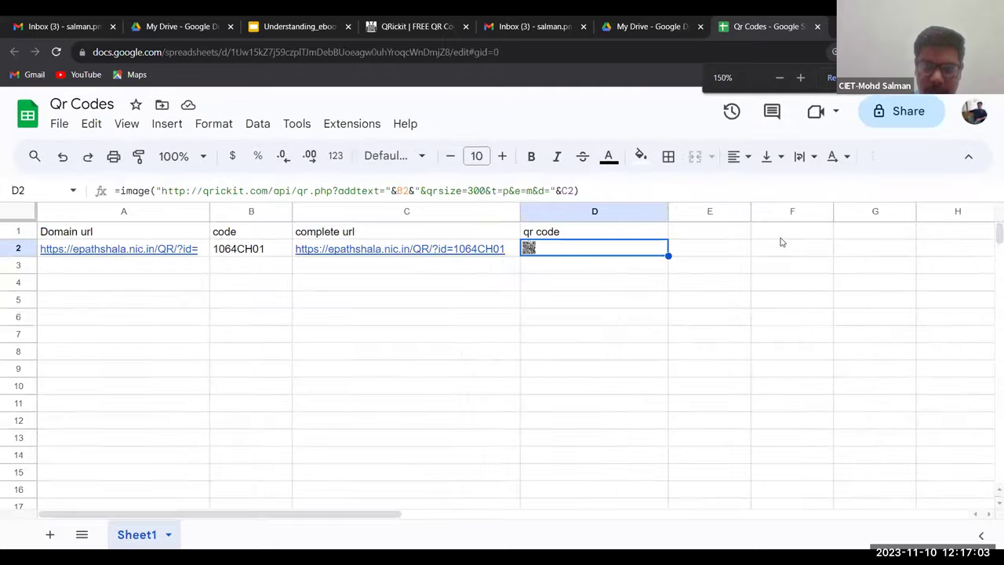
left_click(176, 299)
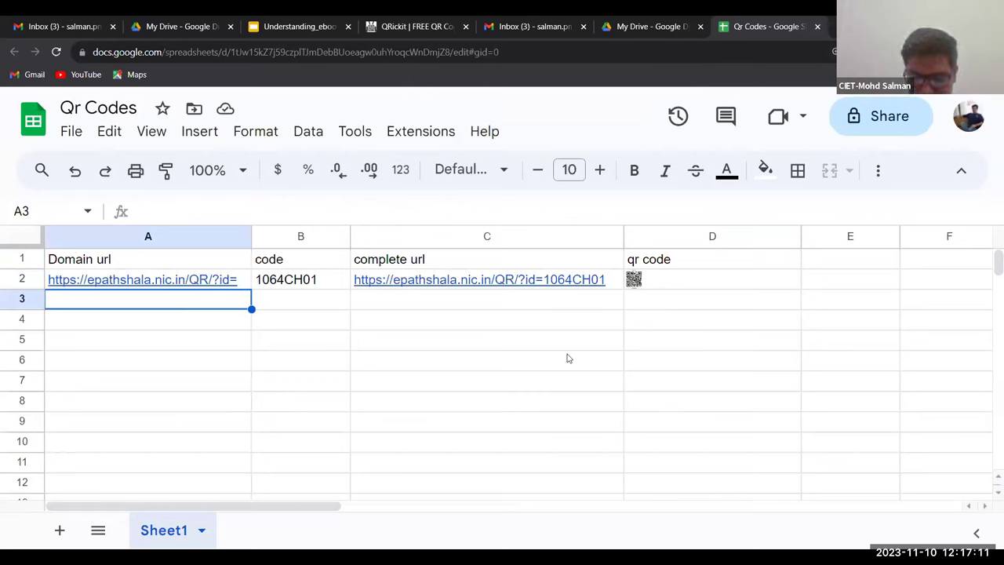
key("ctrl+minus")
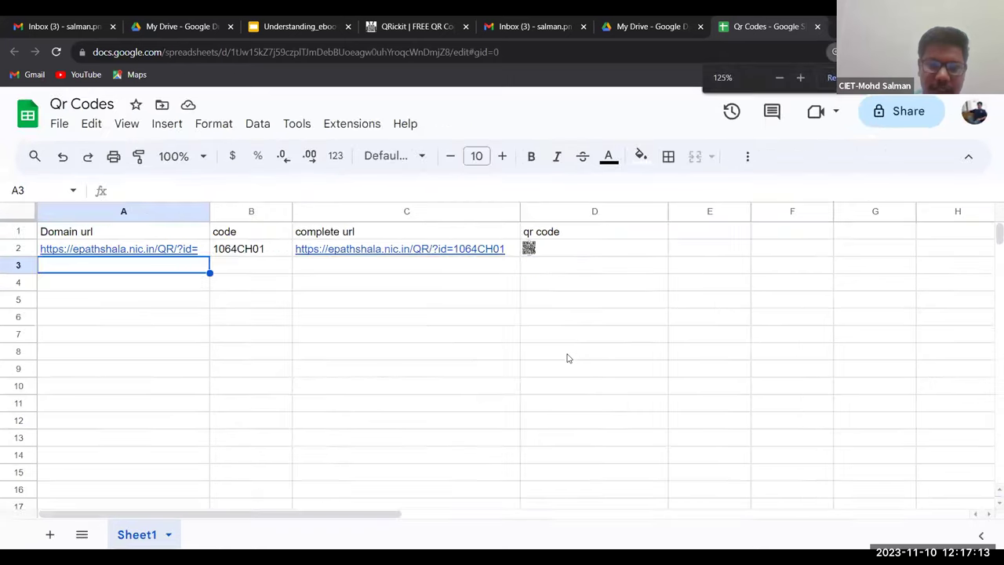
left_click(175, 345)
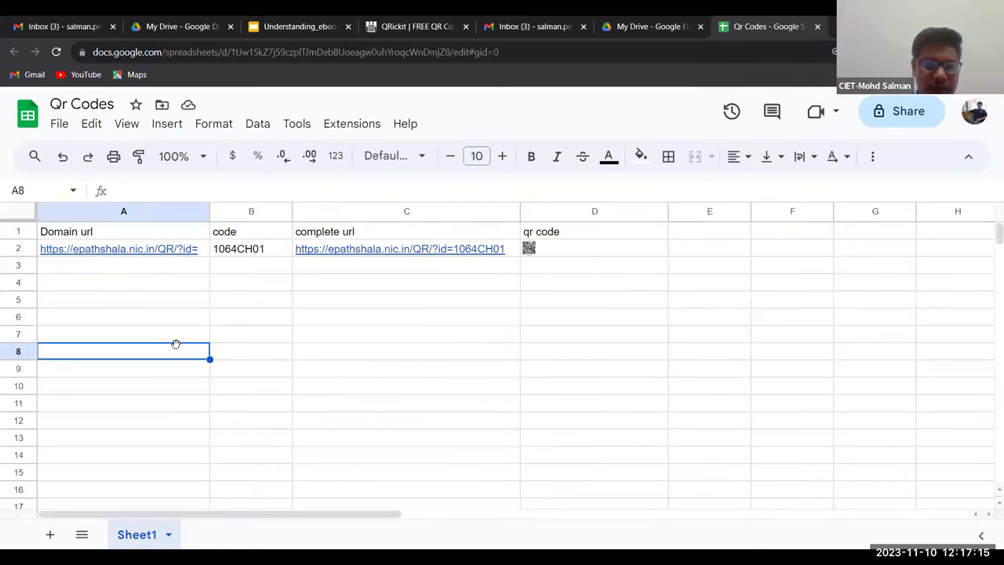
left_click(180, 254)
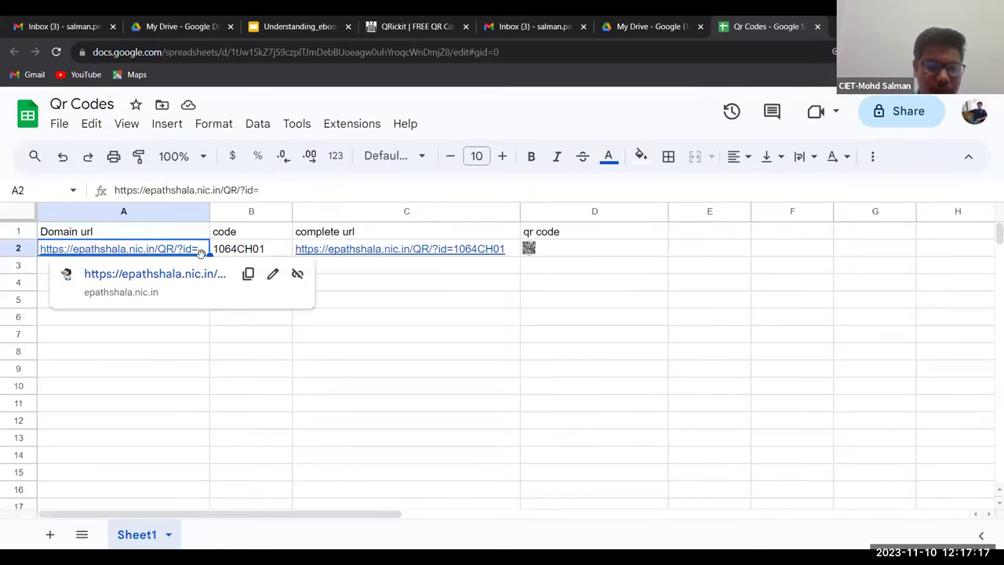
left_click_drag(209, 254, 192, 389)
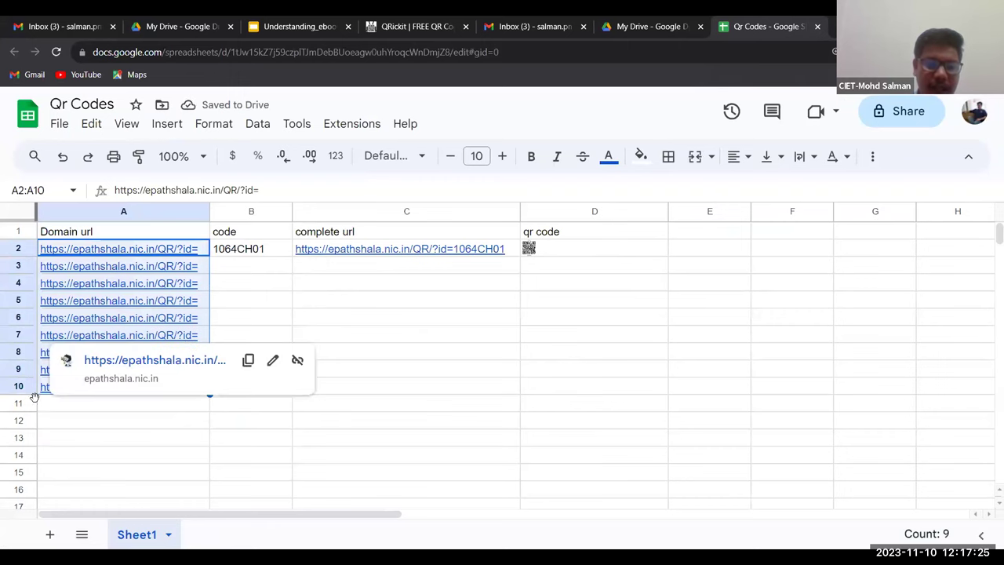
Fill the code series from B2 down through B11 and extend the domain URL column to A11
left_click(278, 249)
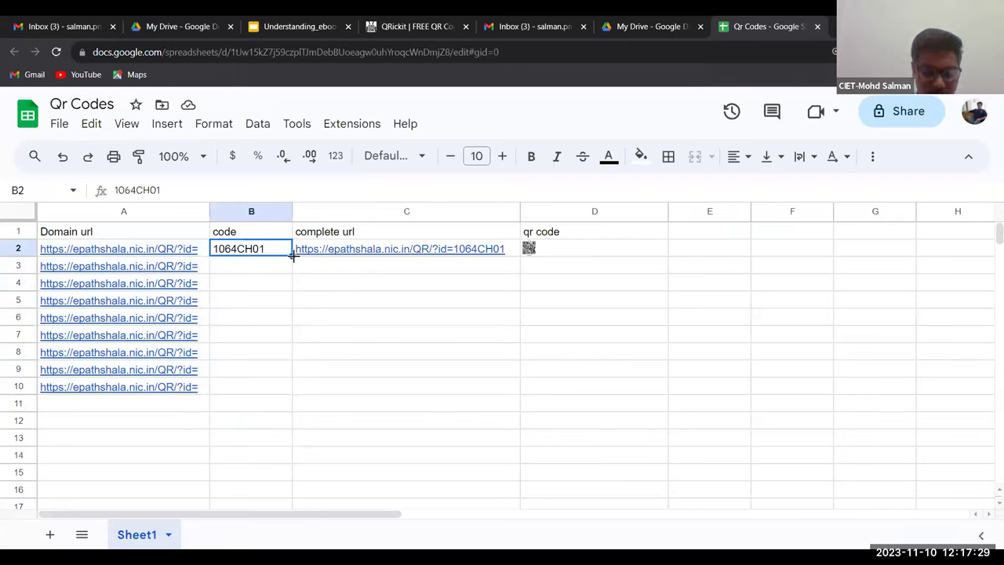
left_click_drag(292, 256, 283, 396)
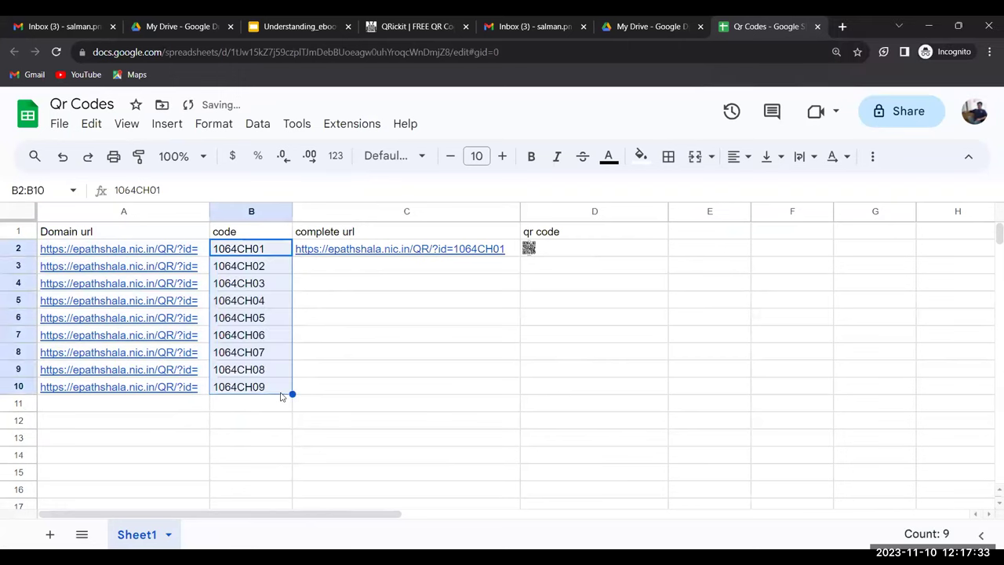
left_click(192, 392)
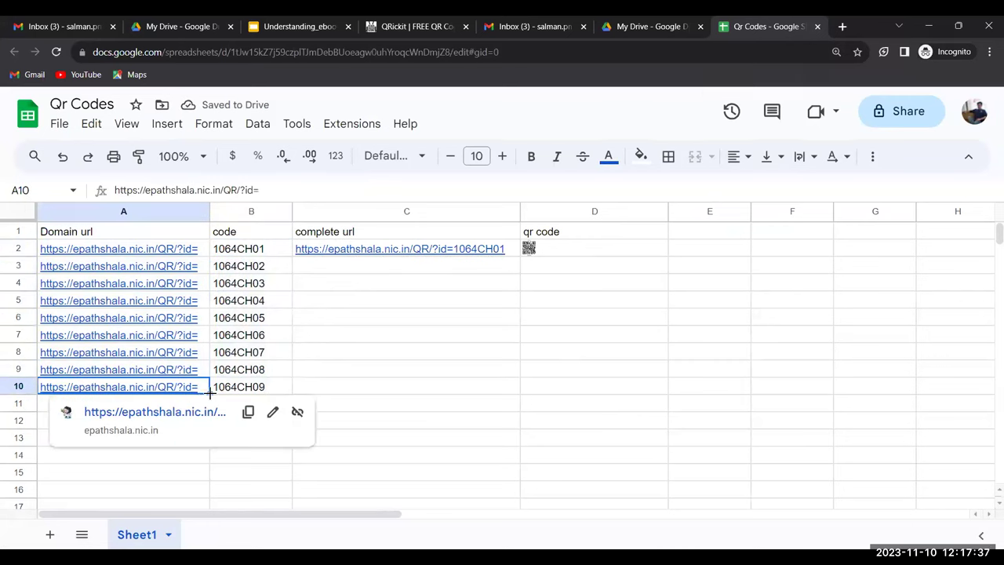
left_click_drag(210, 395, 210, 405)
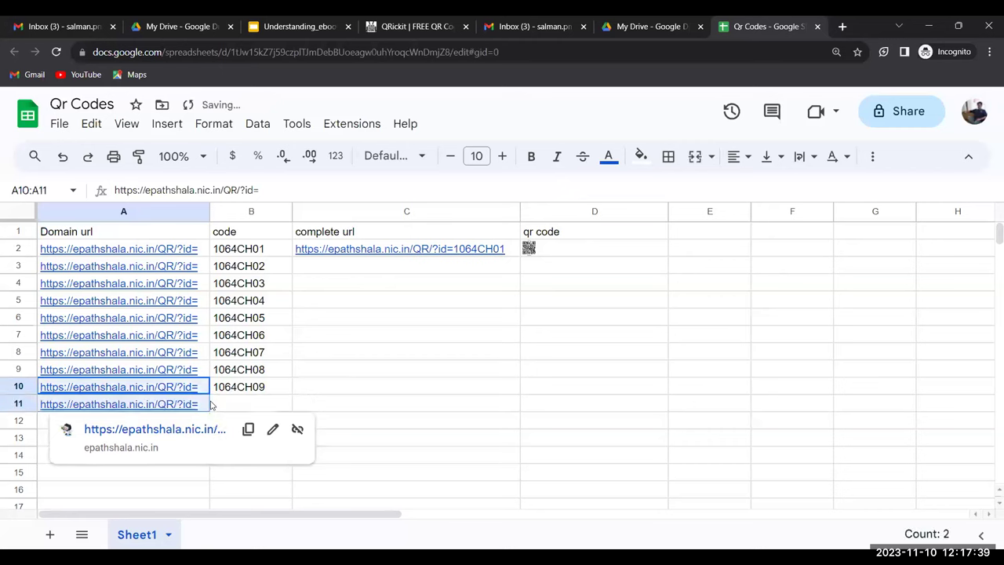
left_click(265, 393)
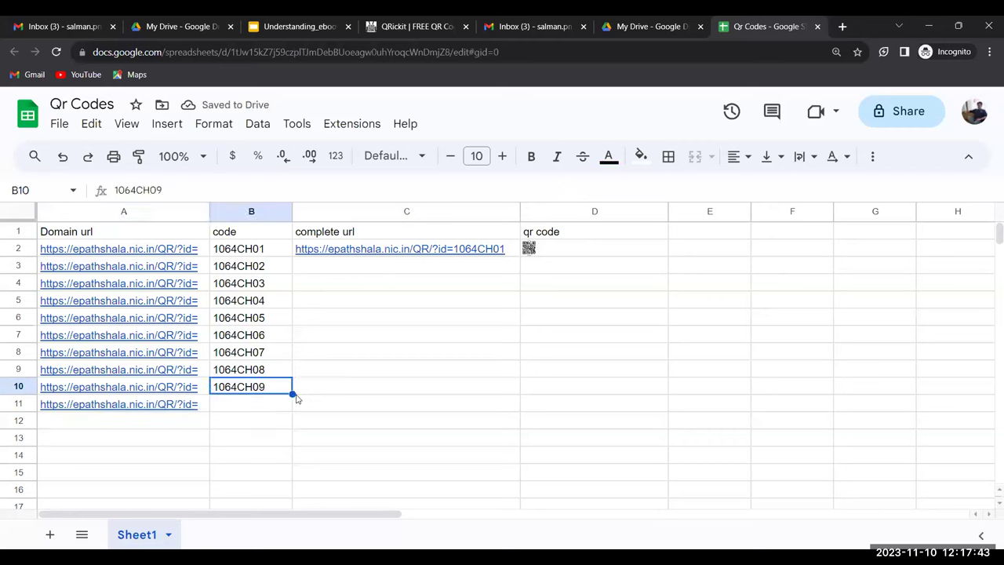
left_click_drag(293, 394, 293, 408)
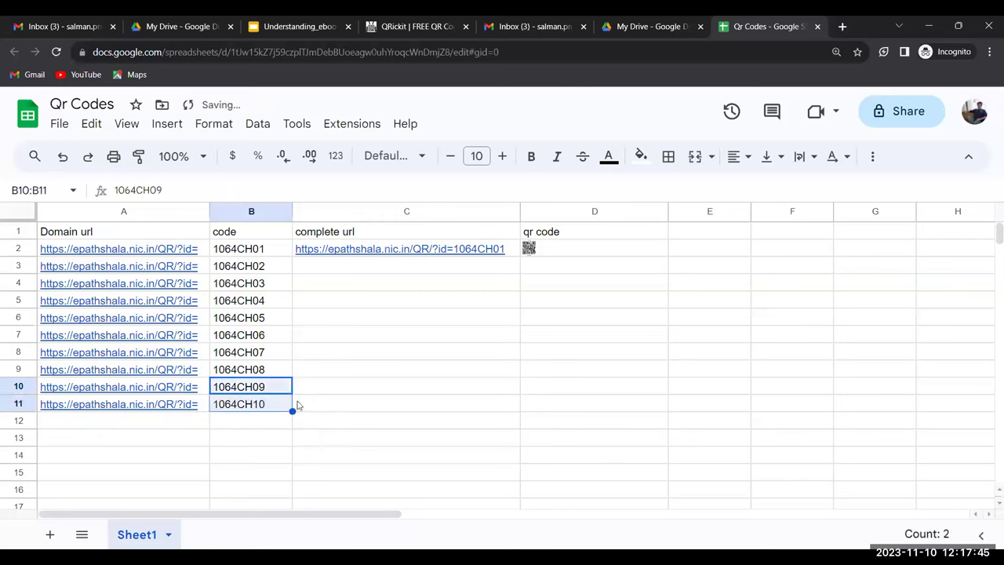
Fill the CONCAT formula from C2 down through C11 to build the complete URLs
left_click(500, 251)
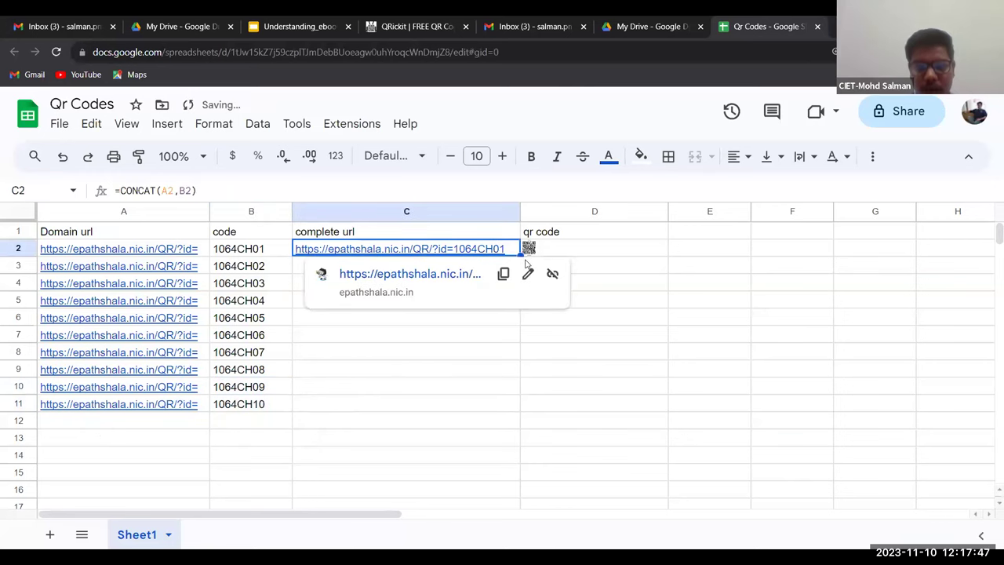
left_click_drag(520, 254, 508, 402)
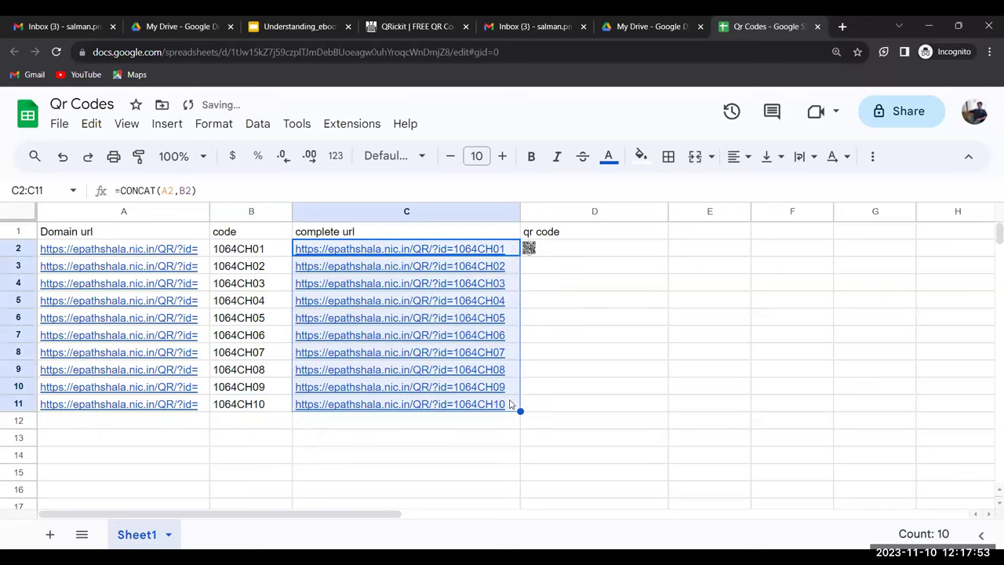
left_click(634, 254)
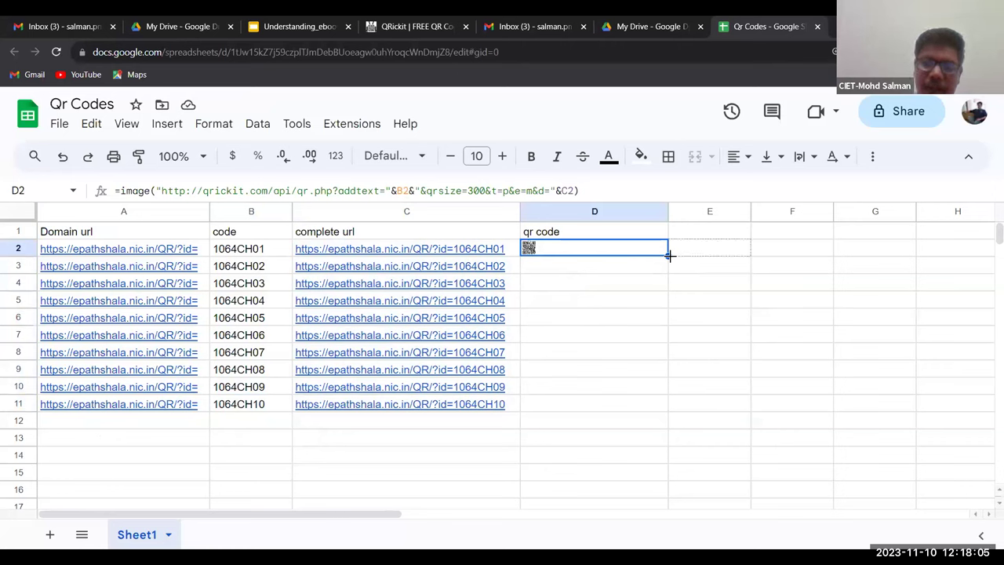
left_click_drag(669, 255, 690, 252)
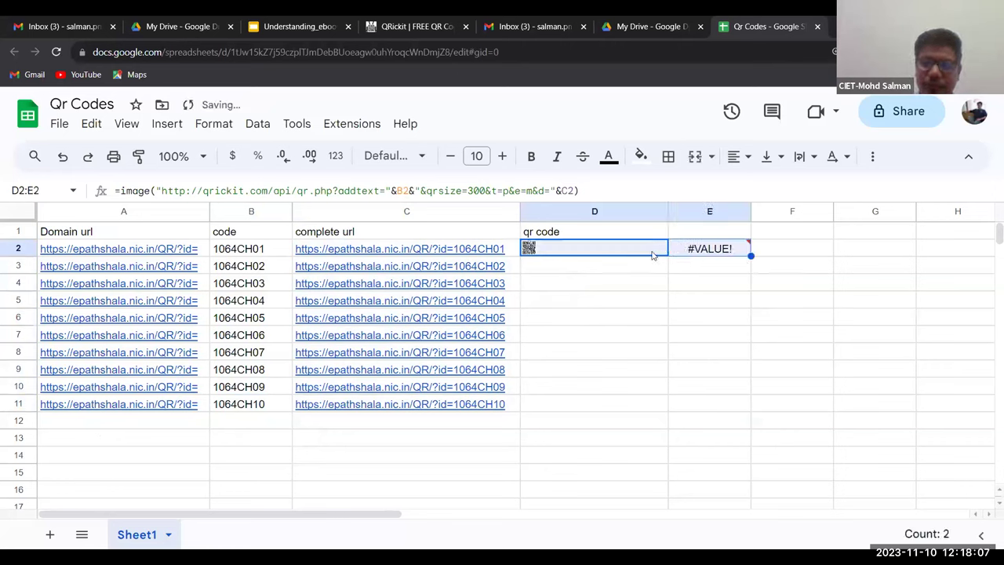
left_click(655, 252)
double_click(731, 245)
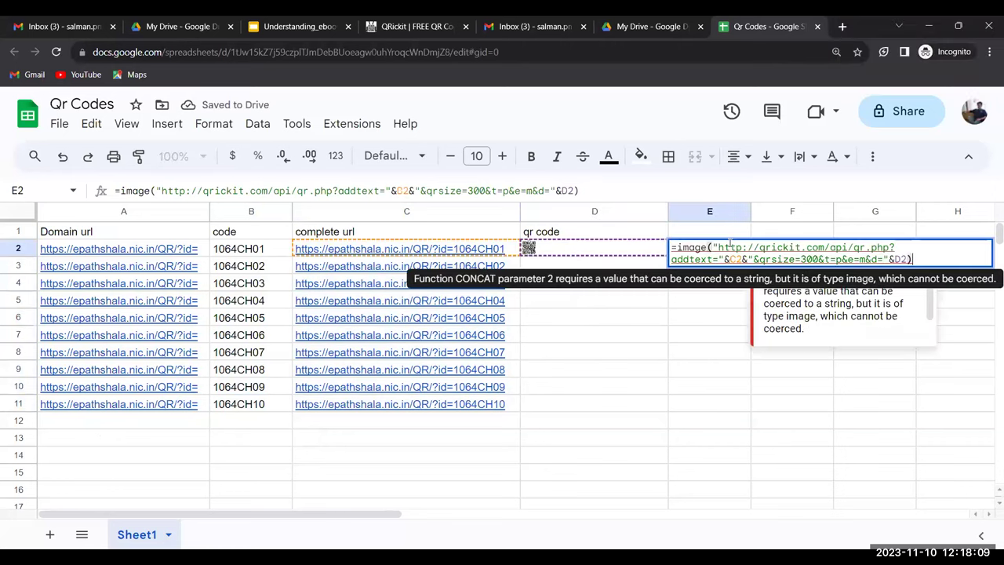
key("ctrl+a")
key("BackSpace")
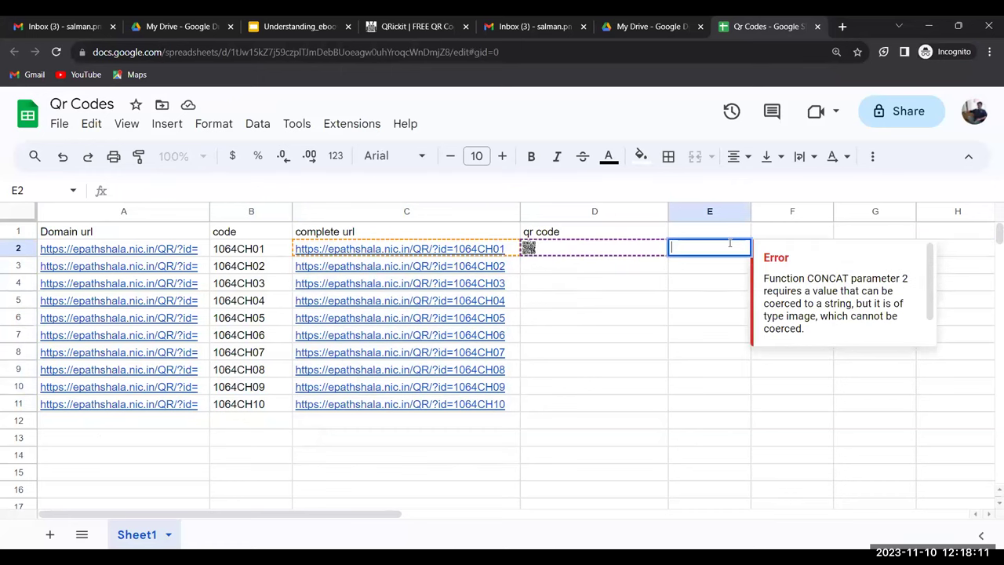
left_click(621, 266)
Fill the QR code image formula from D2 down through D11
left_click(630, 254)
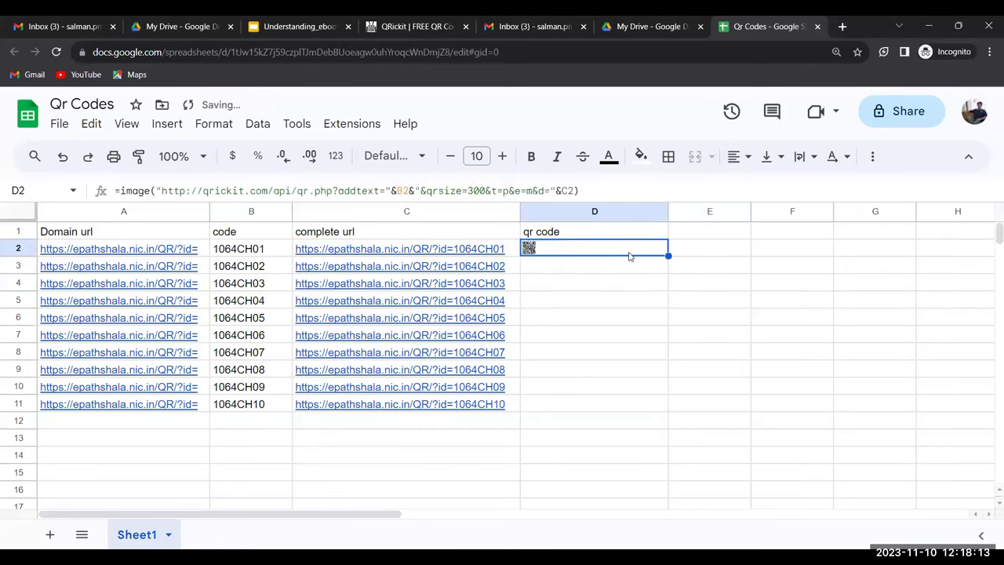
left_click_drag(667, 256, 660, 416)
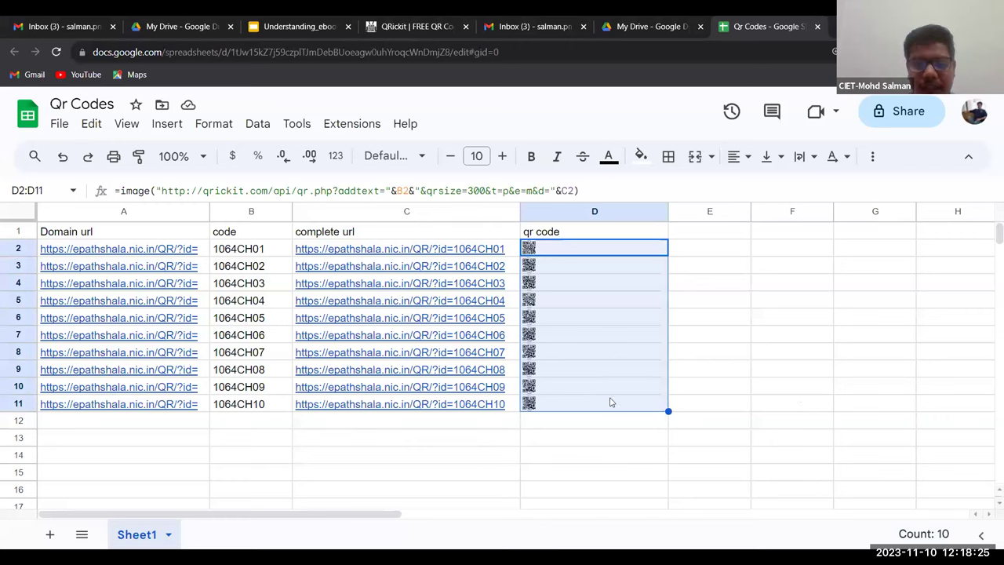
left_click(571, 404)
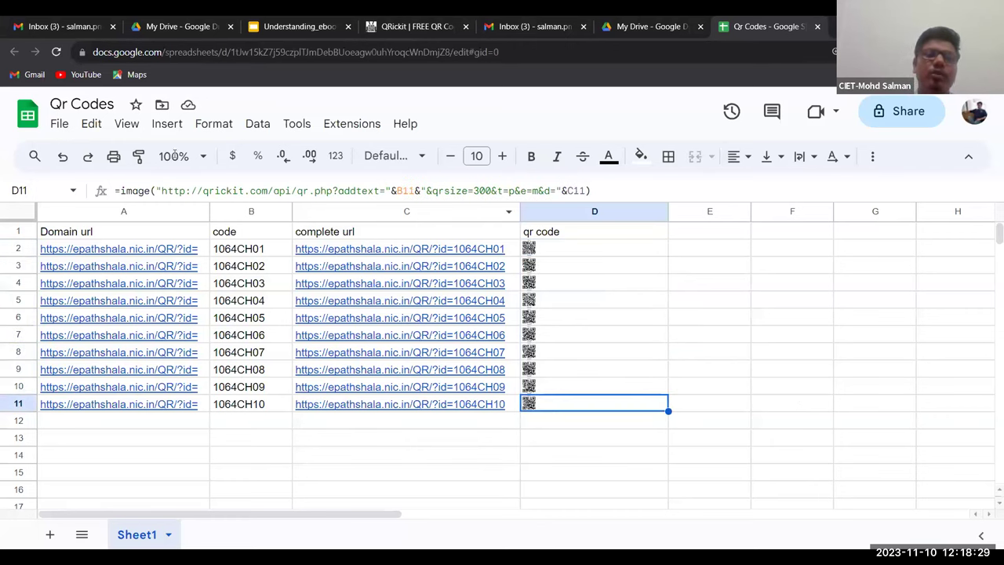
Export the current sheet as a PDF and save it to the Desktop as Qr Codes - Sheet1
left_click(56, 125)
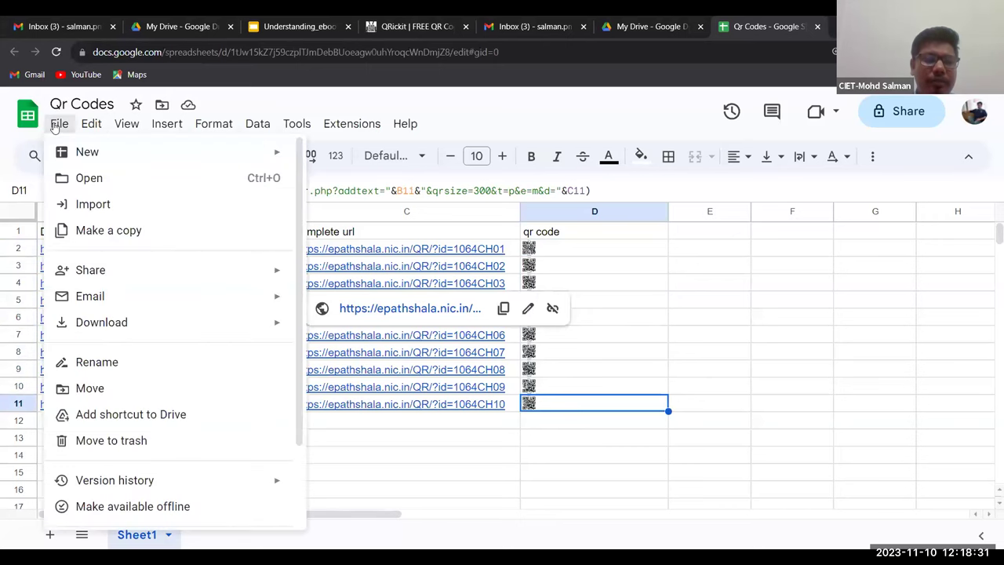
mouse_move(268, 333)
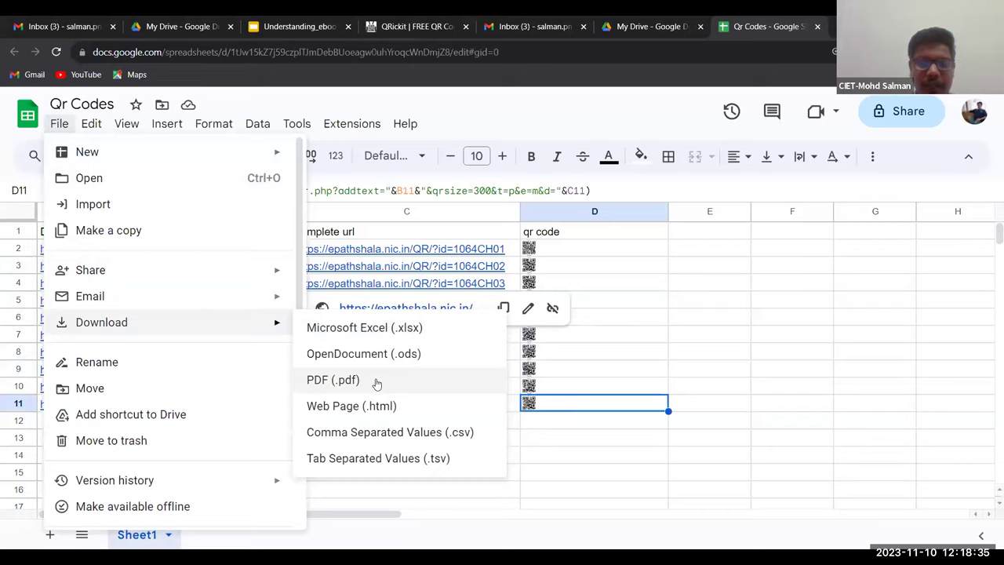
left_click(333, 379)
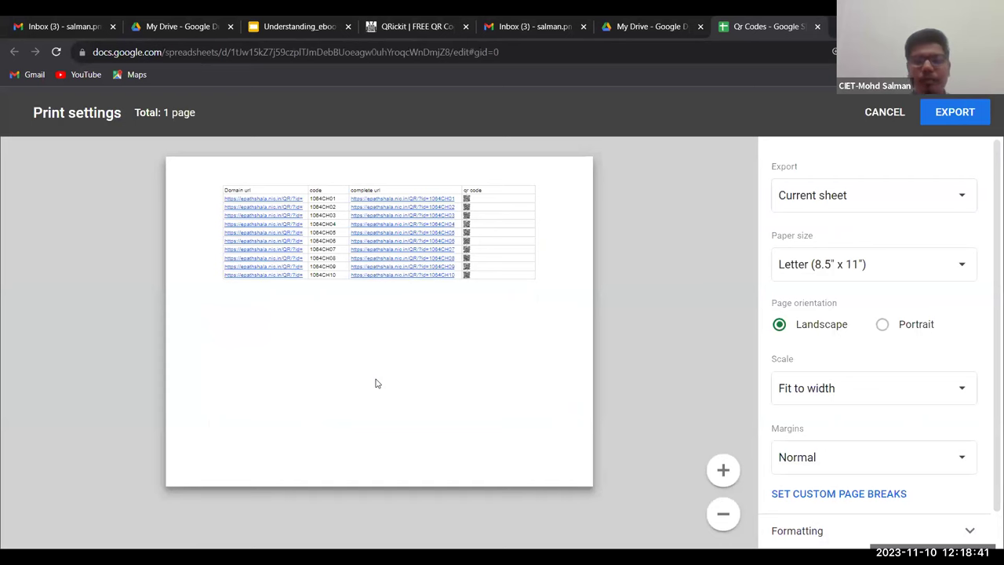
left_click(954, 112)
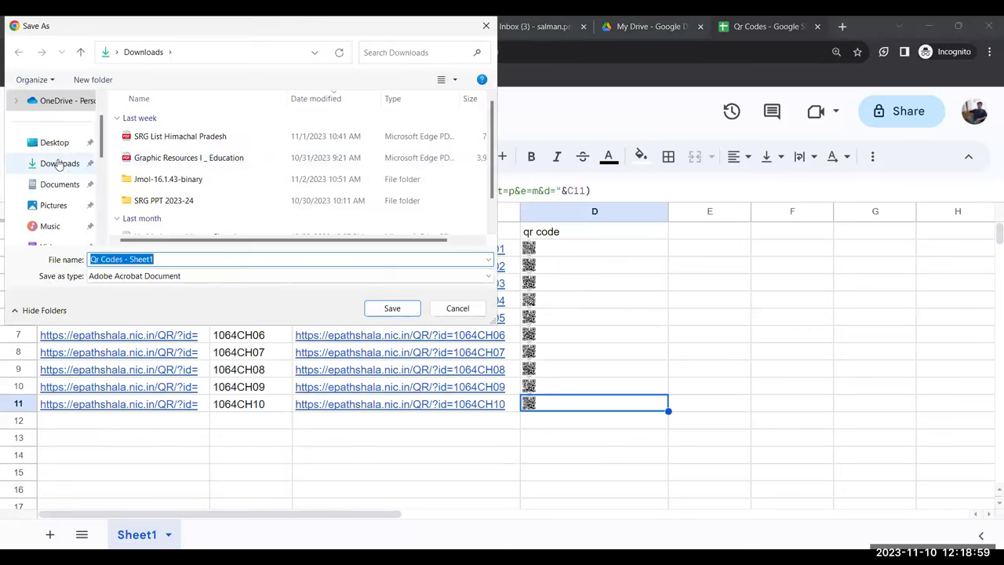
scroll(102, 129, "up", 2)
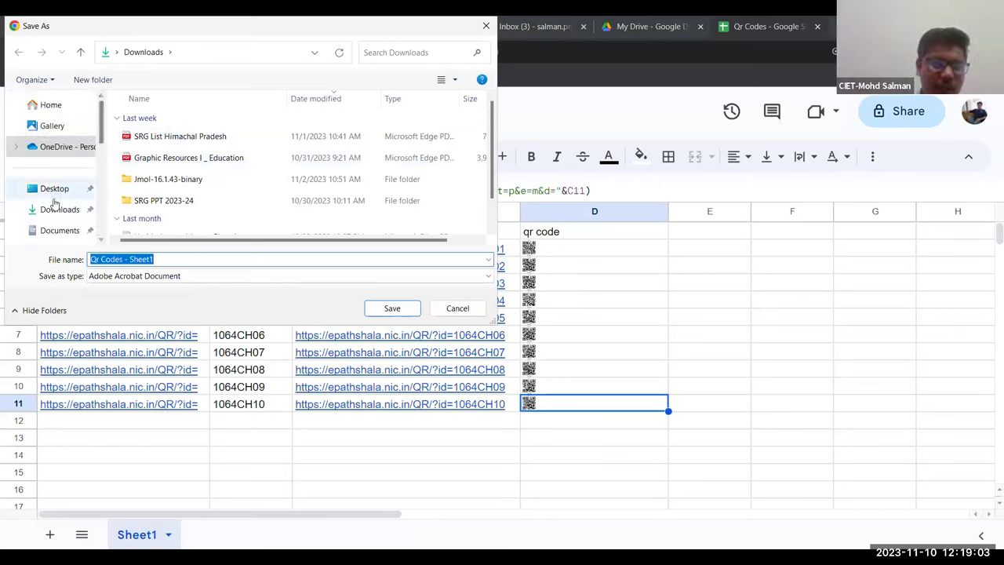
left_click(54, 191)
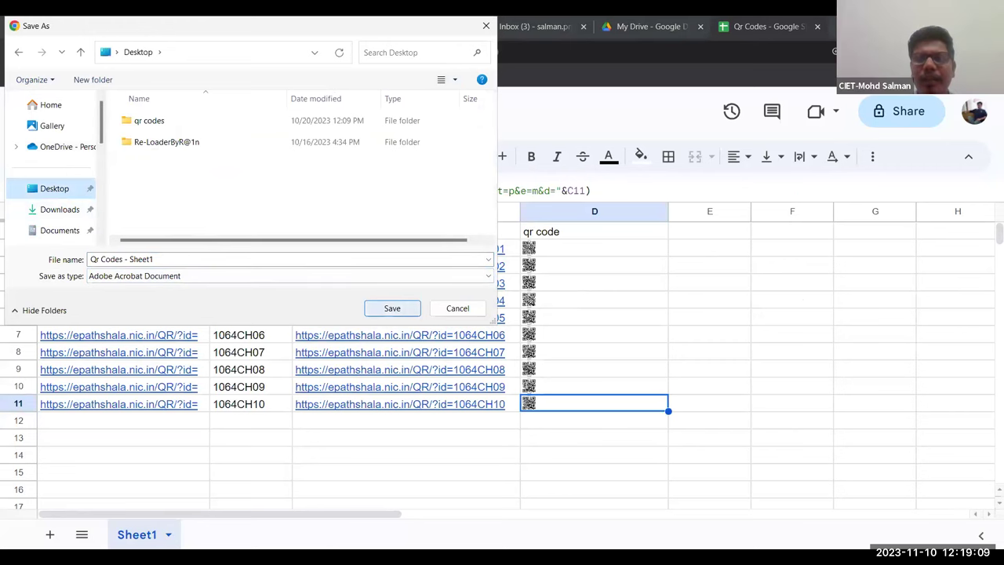
left_click(392, 308)
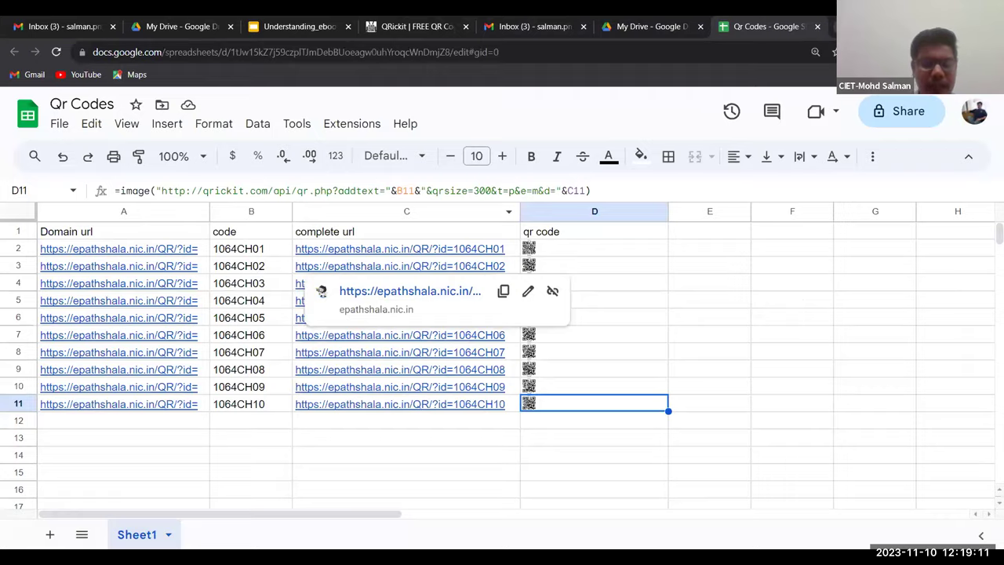
Search Google for "pdf to images" in a new tab and open iLovePDF's PDF to JPG converter
key("ctrl+shift+n")
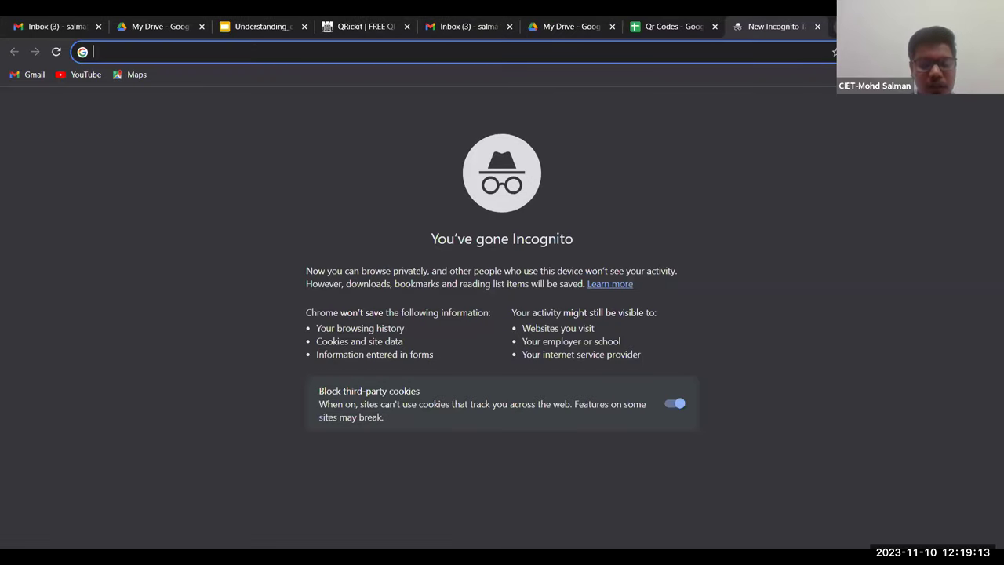
type("pdf")
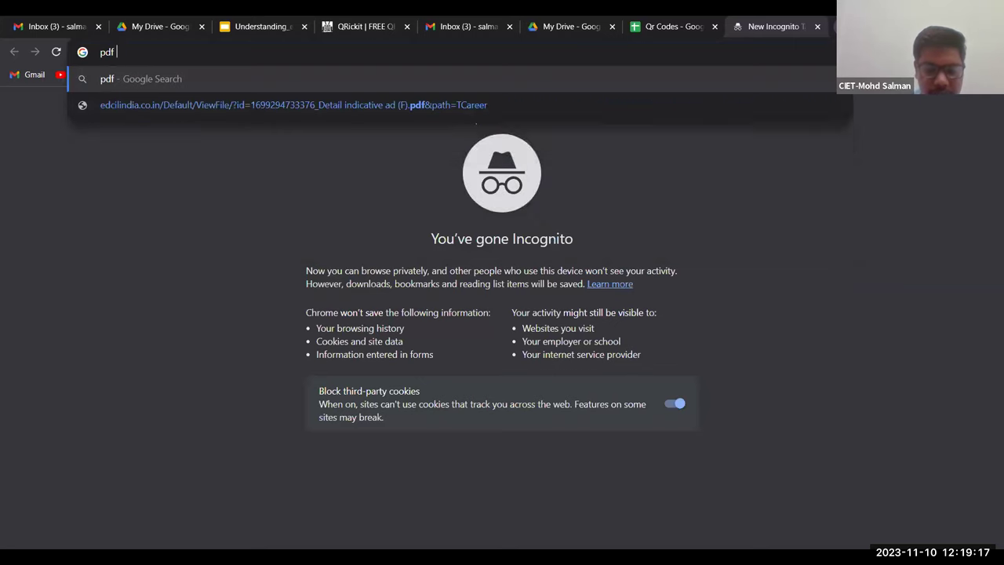
type(" to i")
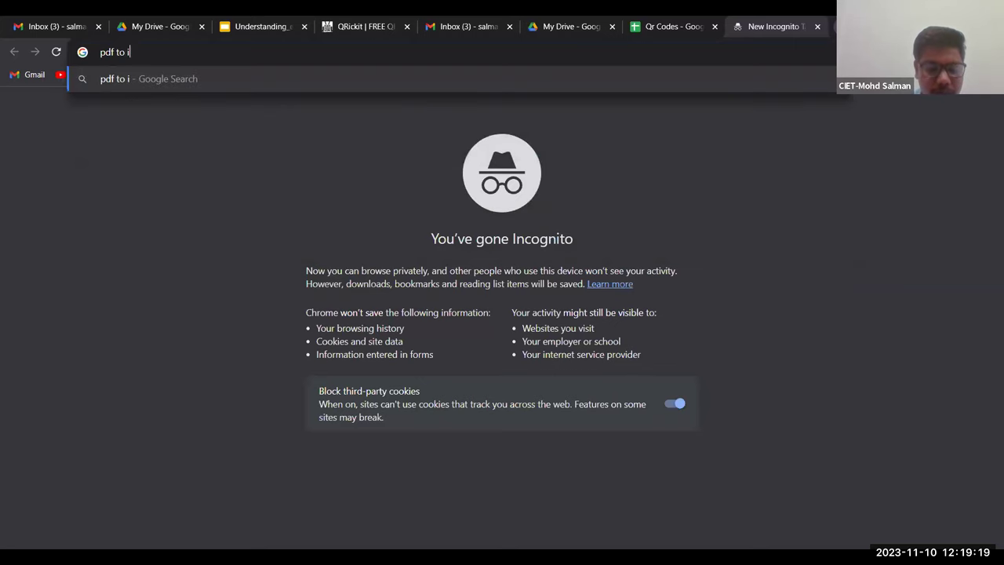
type("mmage")
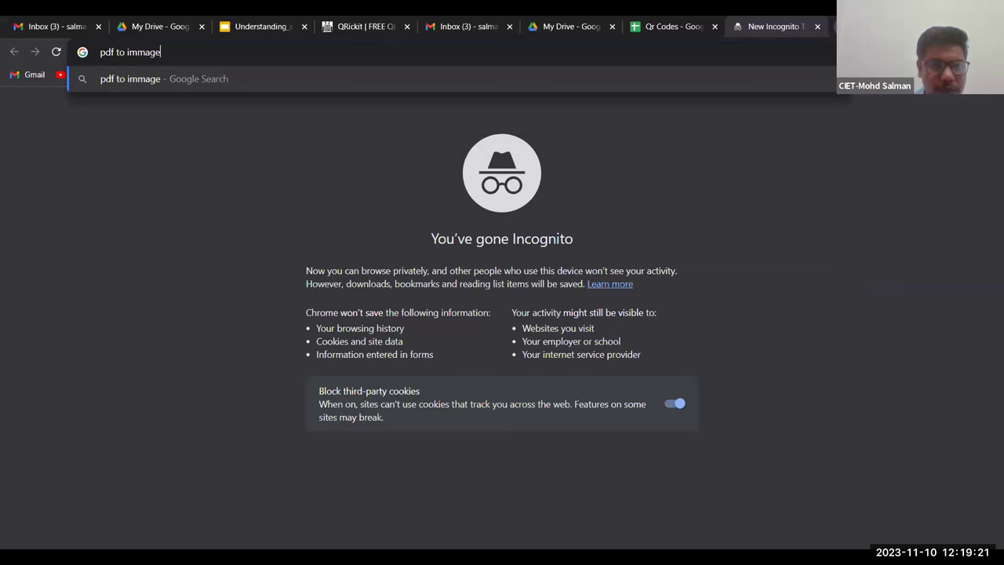
key("BackSpace")
key("BackSpace")
key("BackSpace")
key("BackSpace")
key("BackSpace")
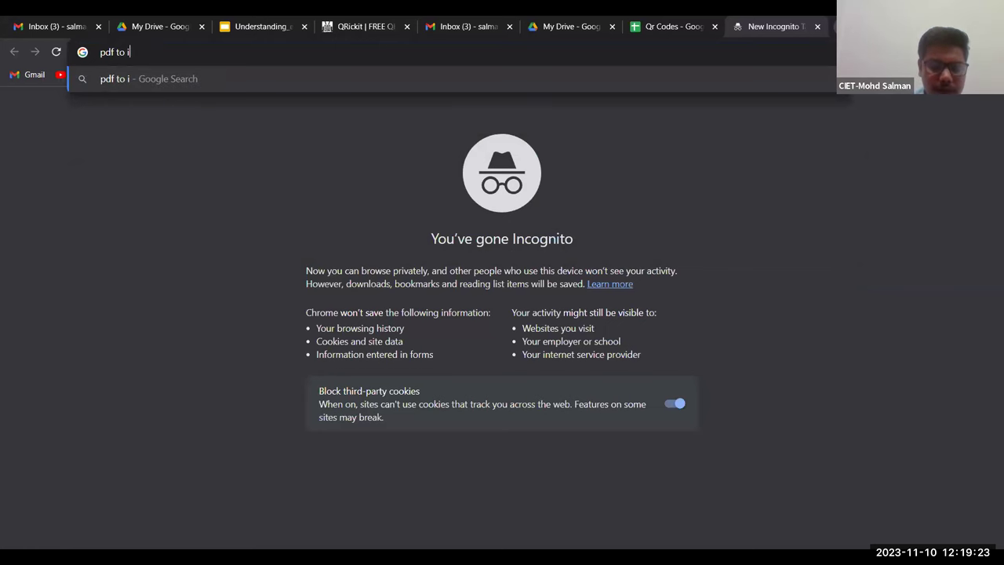
type("mages")
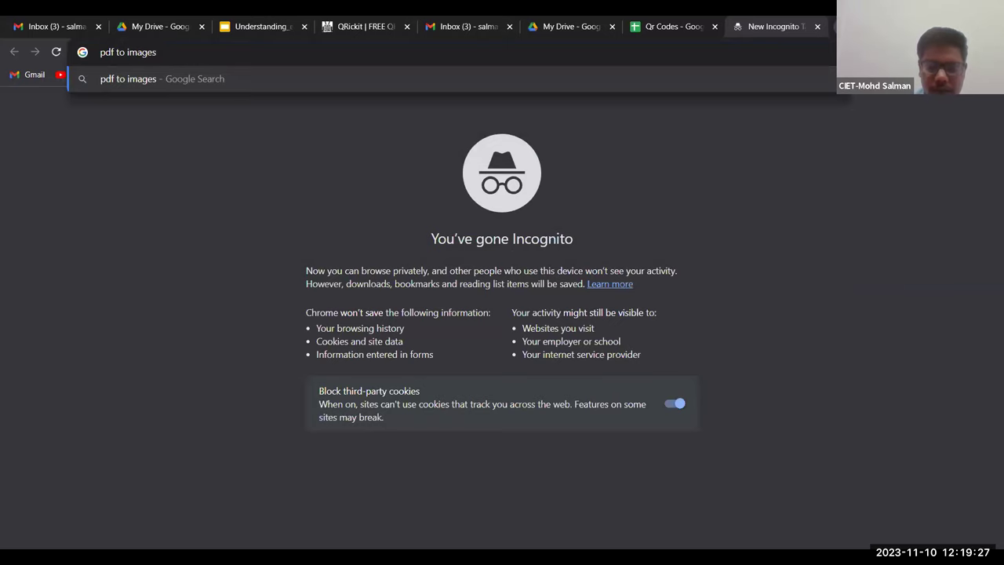
key("Return")
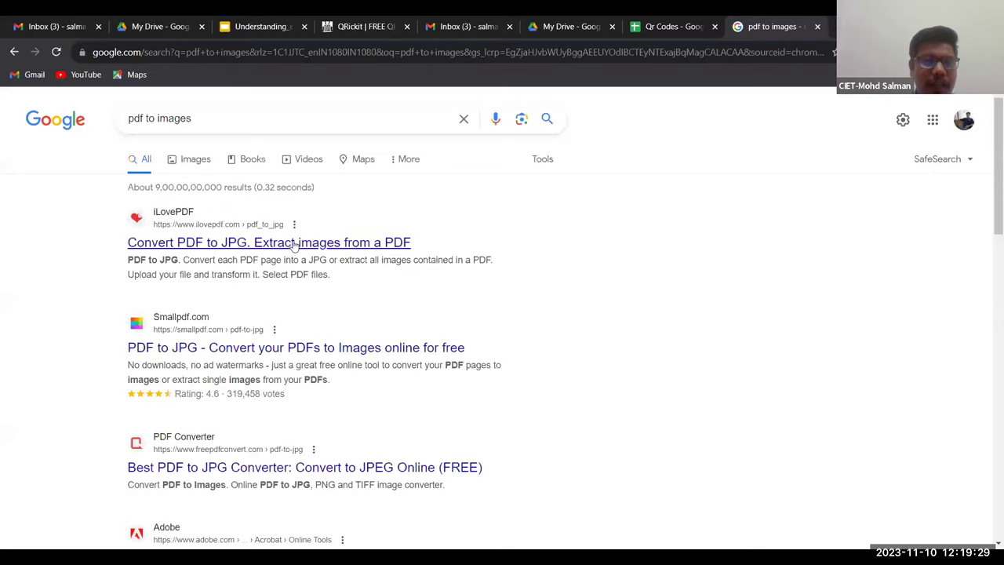
left_click(305, 243)
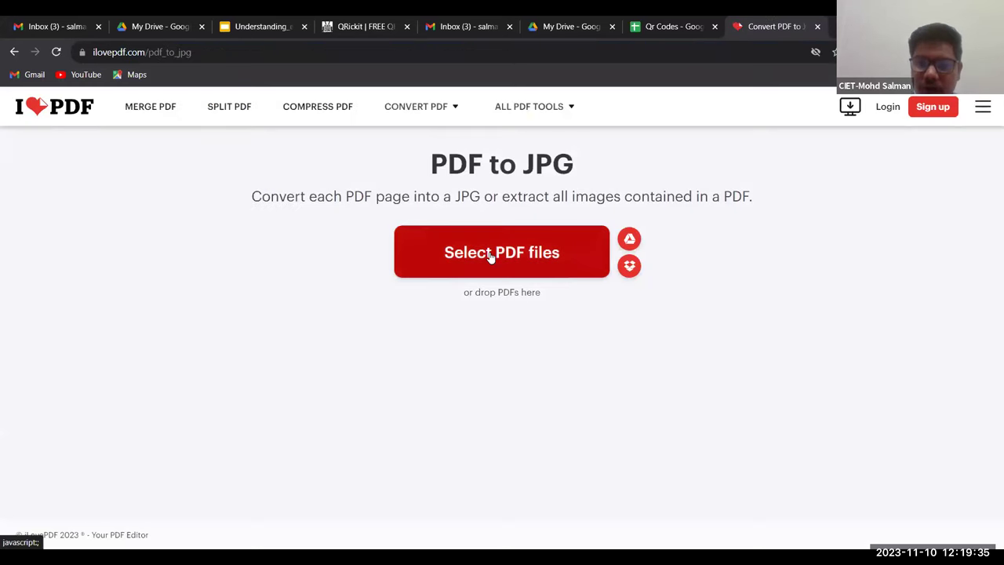
Load the Qr Codes - Sheet1 PDF from the Desktop into the PDF to JPG converter
left_click(480, 253)
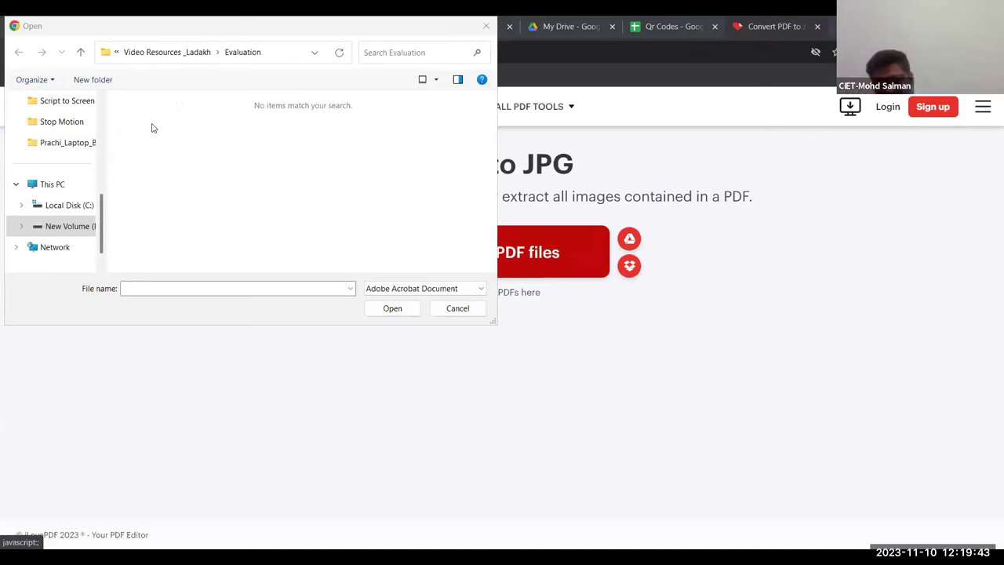
left_click(587, 314)
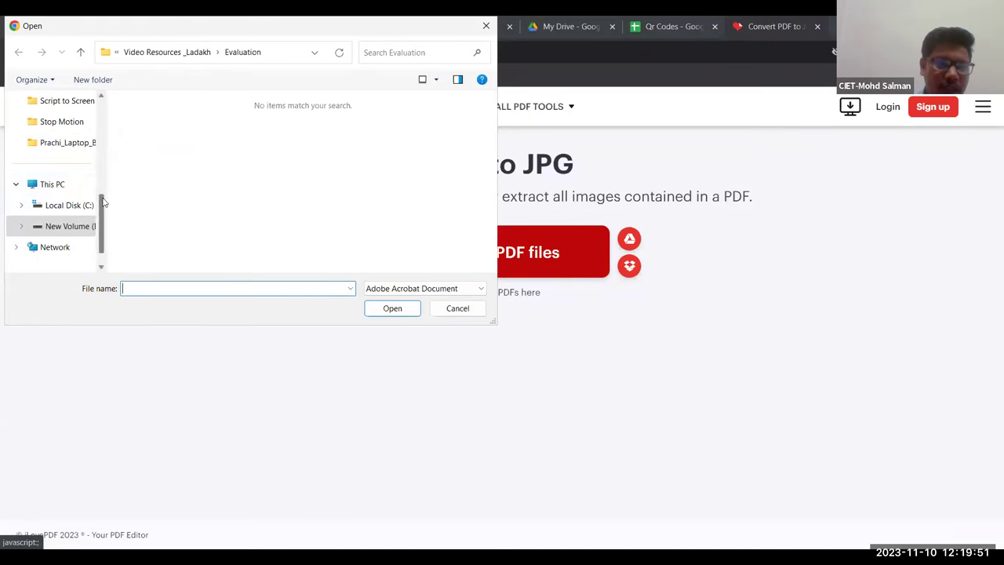
left_click_drag(108, 209, 112, 111)
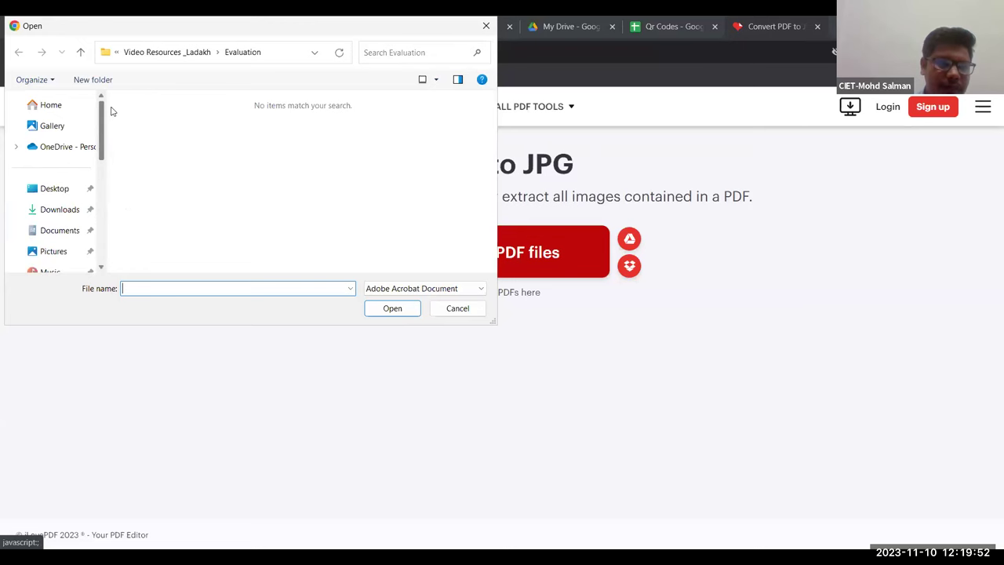
left_click(55, 193)
left_click(190, 165)
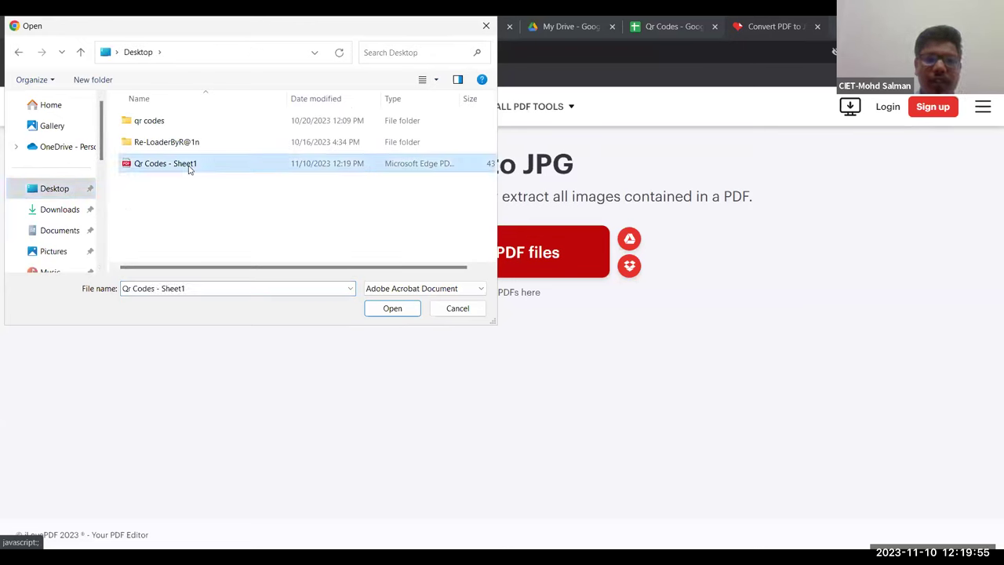
left_click(394, 310)
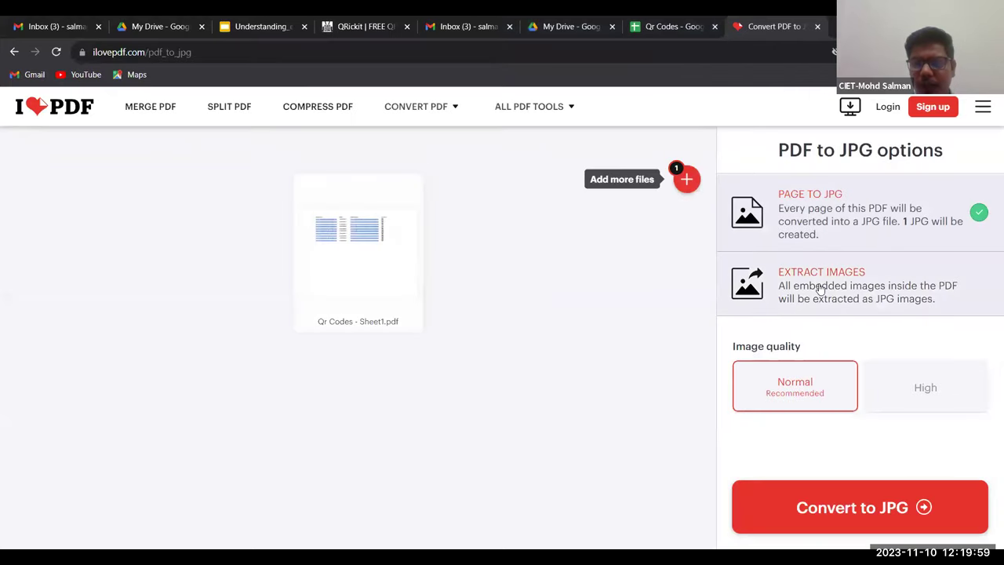
Extract the PDF's embedded images as JPGs and save the ilovepdf_images-extracted ZIP archive to the Desktop
left_click(820, 288)
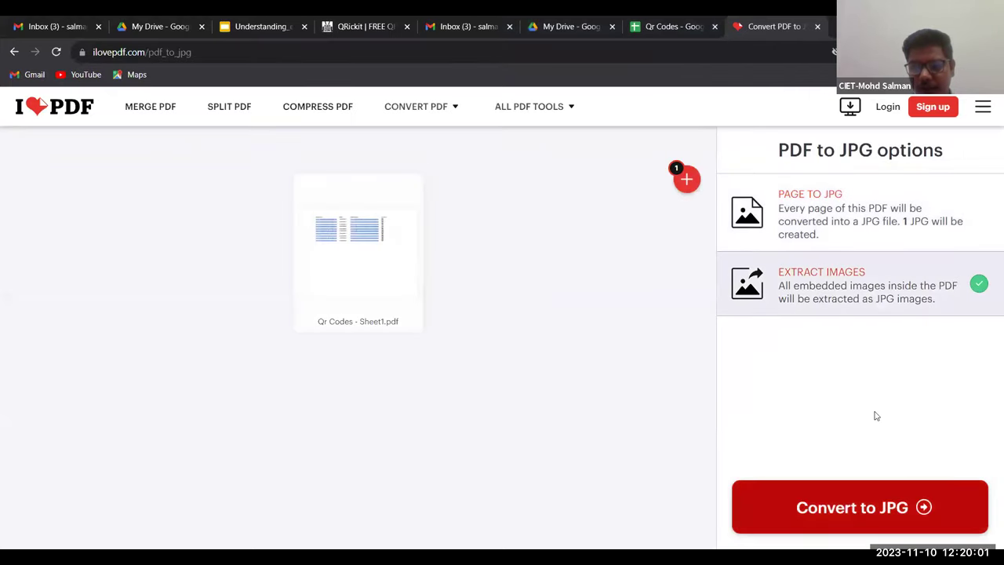
left_click(966, 519)
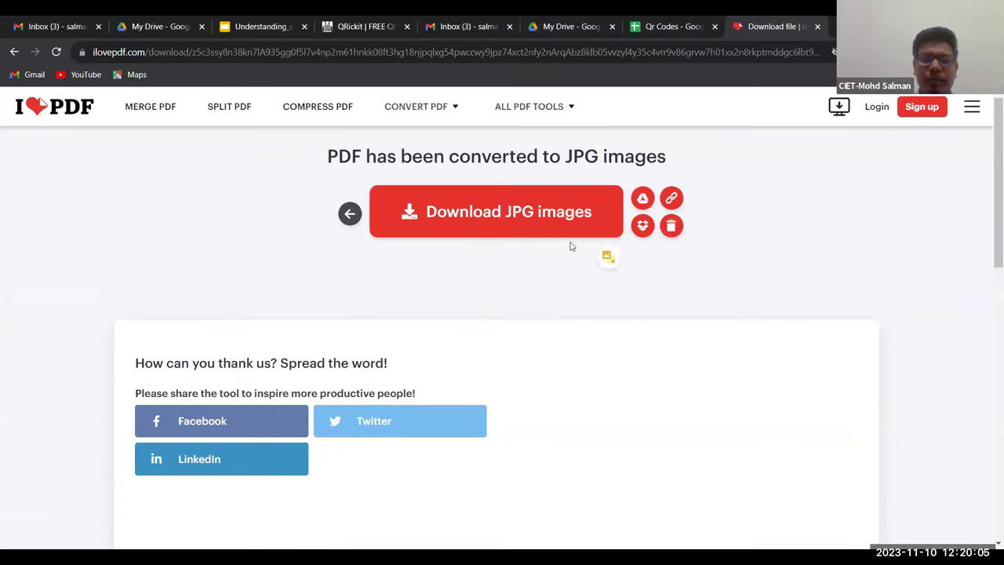
left_click(474, 221)
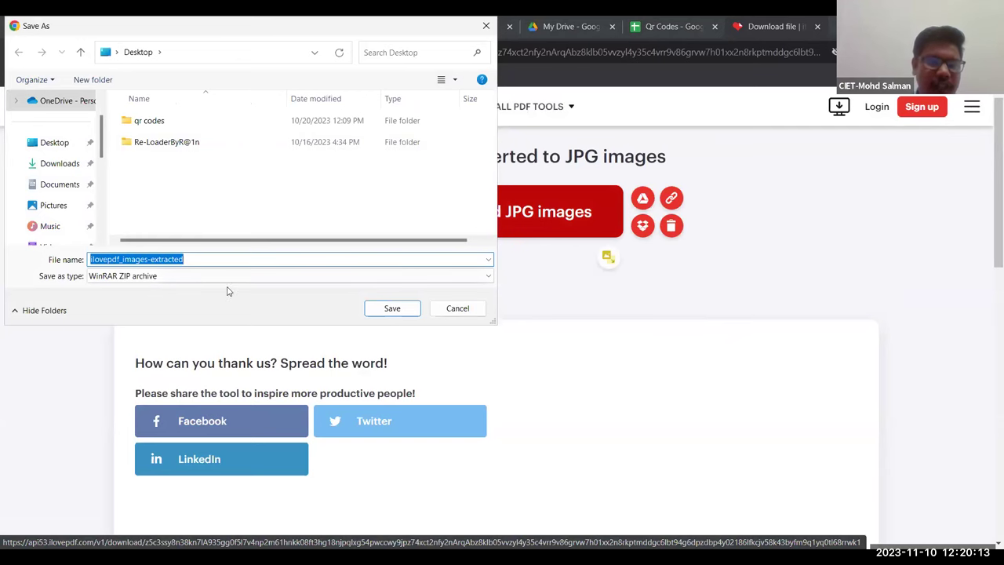
left_click(384, 312)
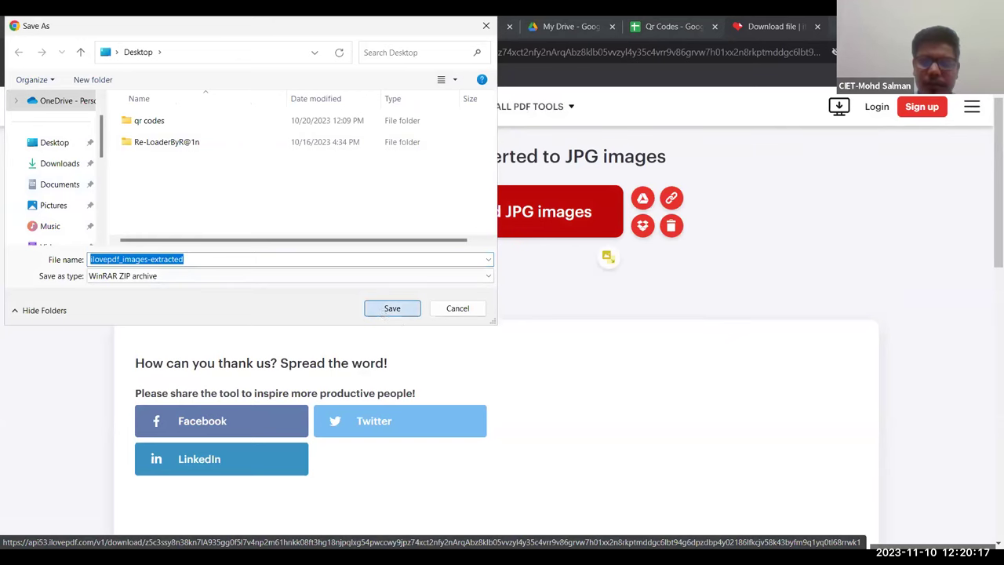
left_click(385, 311)
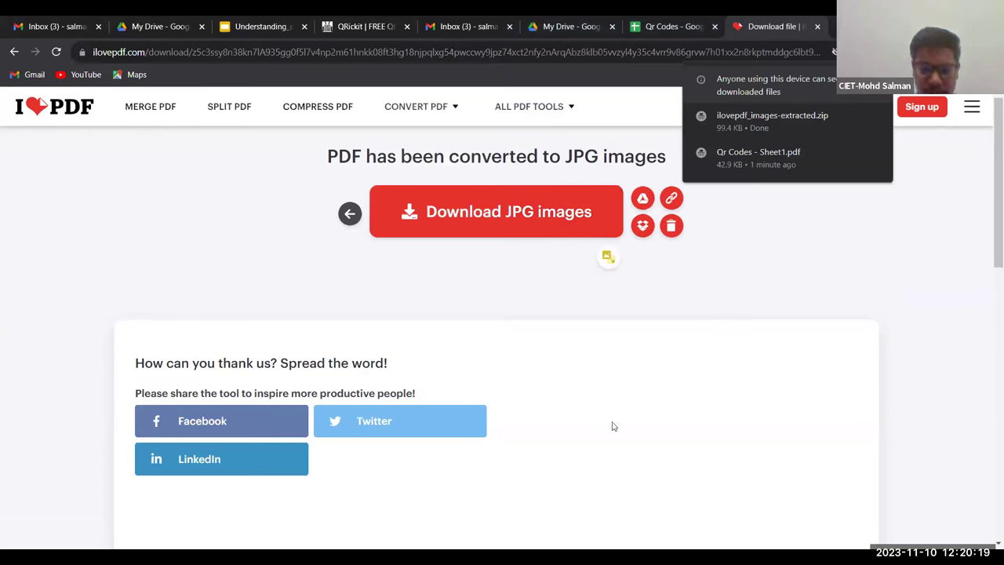
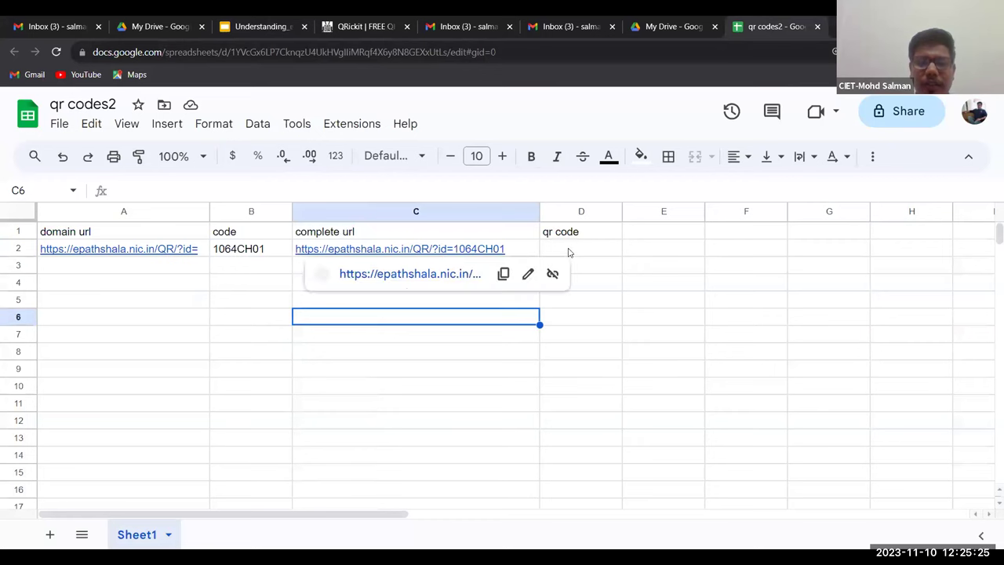
double_click(566, 248)
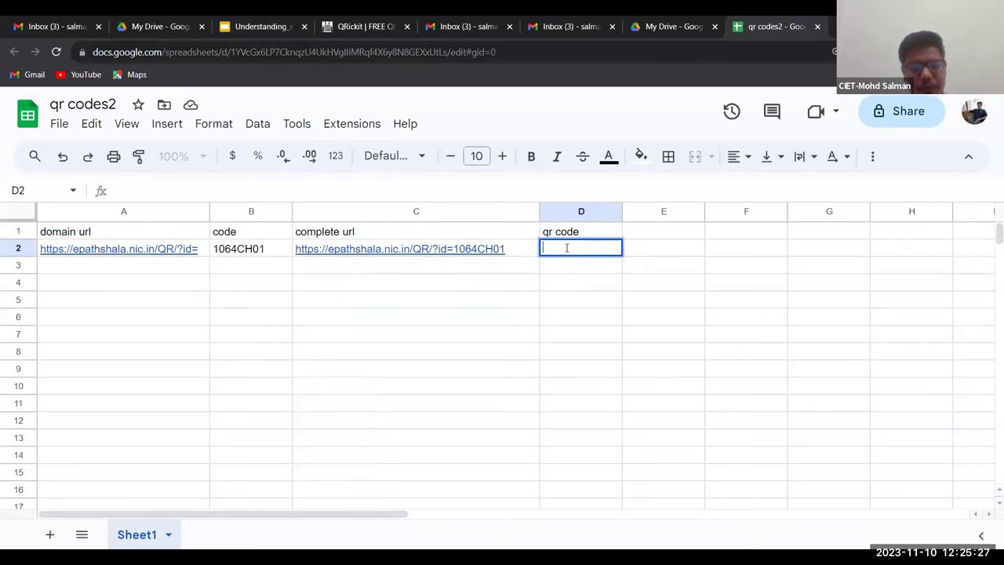
type("=image(\"http://qrickit.com/api/qr.php?addtext=\"&B2&\"&qrsize=300&t=p&e=m&d=\"&C2)")
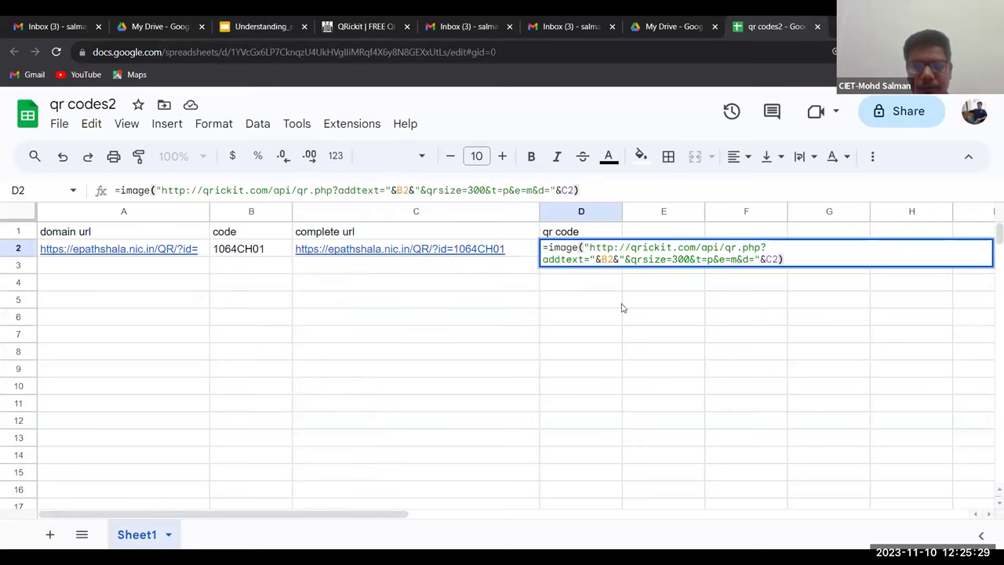
left_click(620, 301)
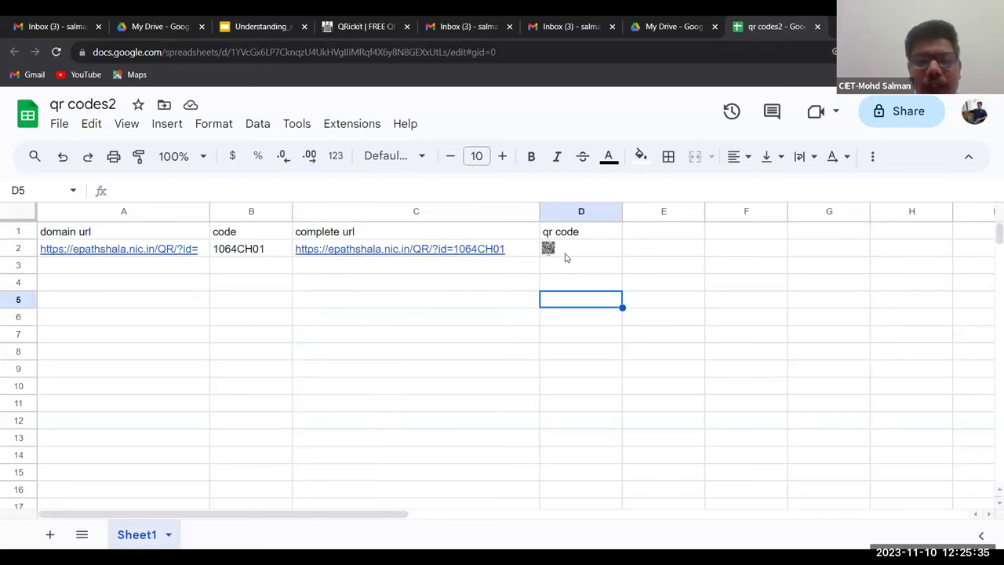
left_click(565, 254)
left_click(566, 265)
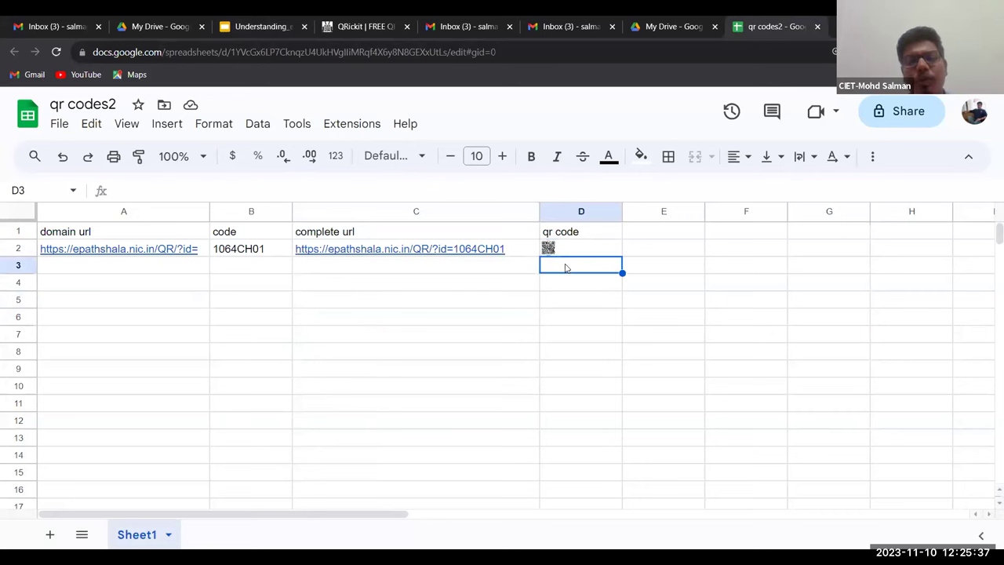
Fill the domain URL from A2 down through A10 and the code series from B2 down through B10
left_click(149, 250)
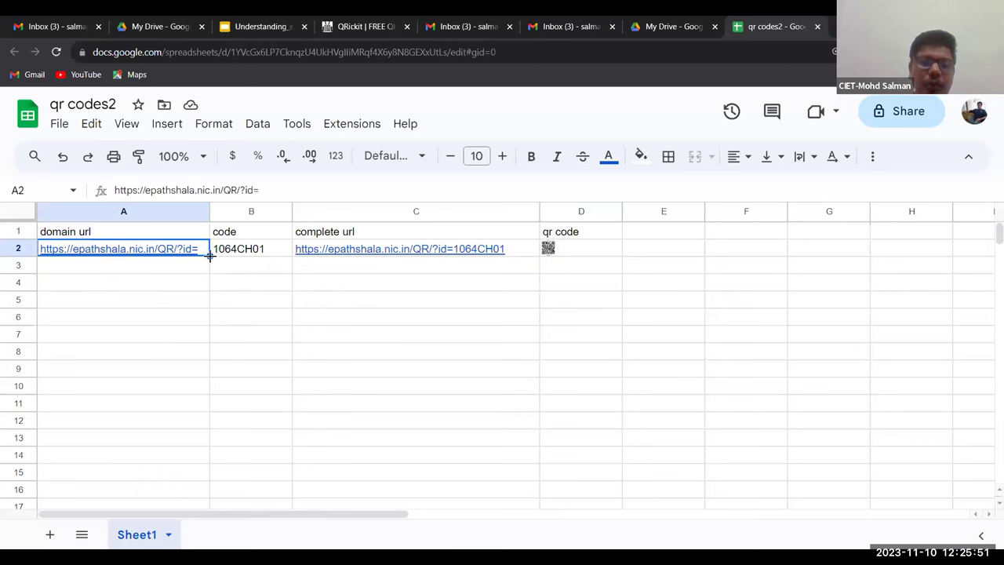
left_click_drag(209, 255, 201, 390)
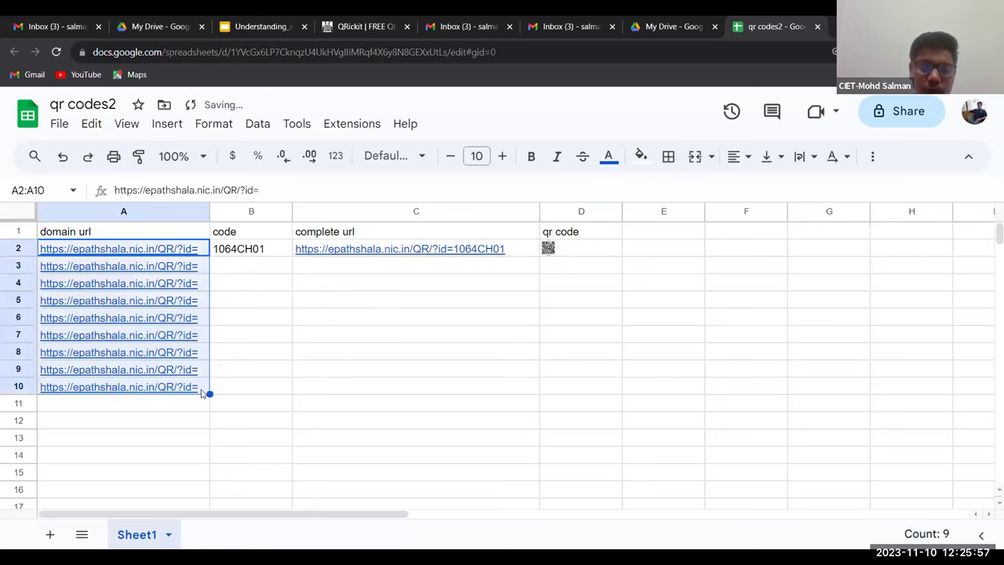
left_click(264, 269)
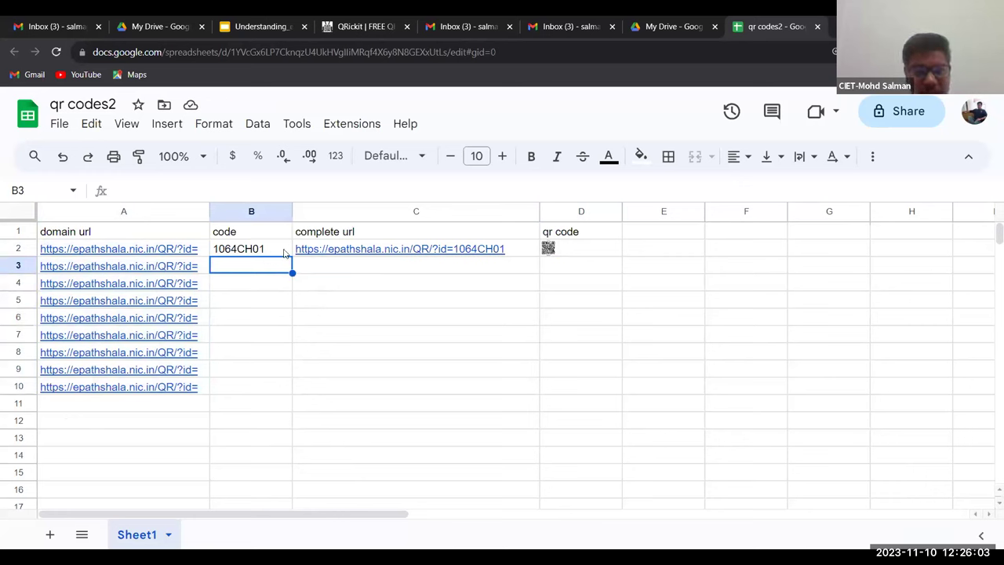
left_click(285, 251)
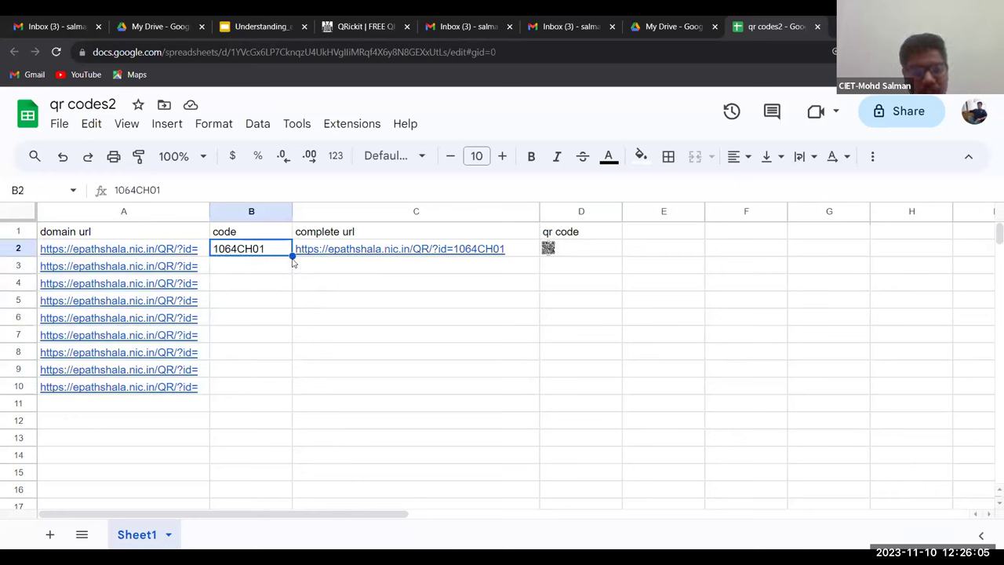
left_click_drag(292, 255, 287, 390)
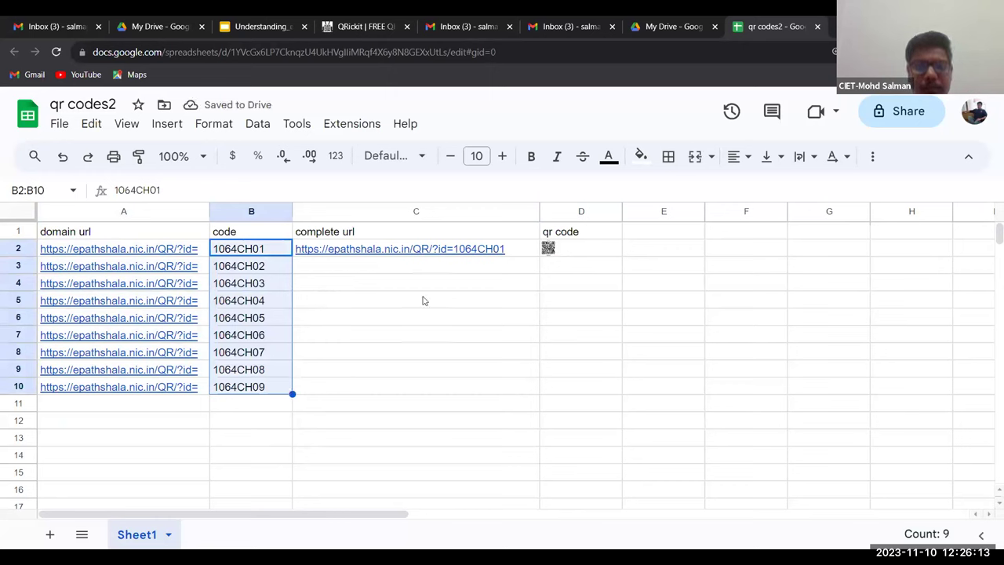
Fill the complete URL formula from C2 down through C10 and the QR code image formula from D2 down through D10
left_click(510, 251)
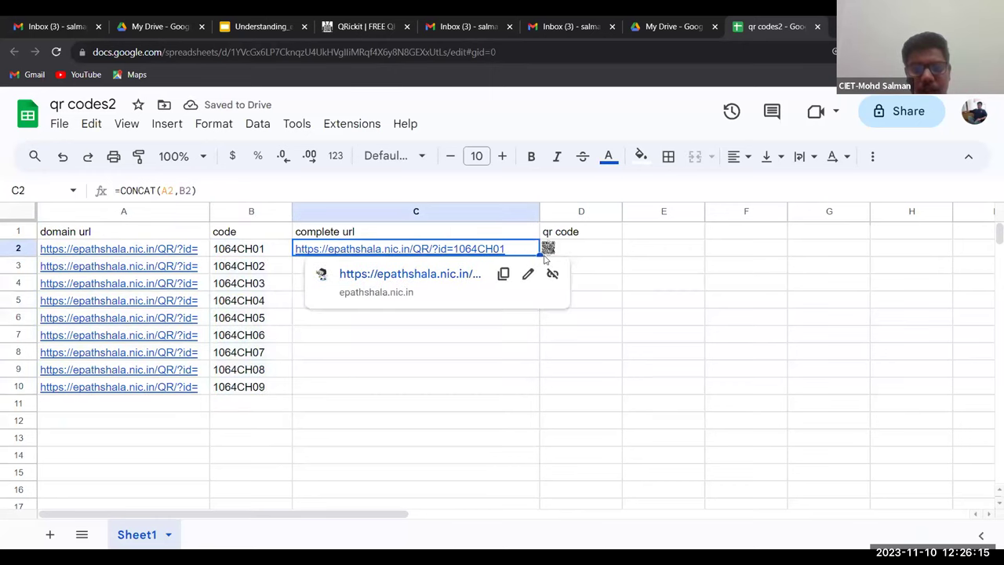
left_click_drag(541, 256, 539, 386)
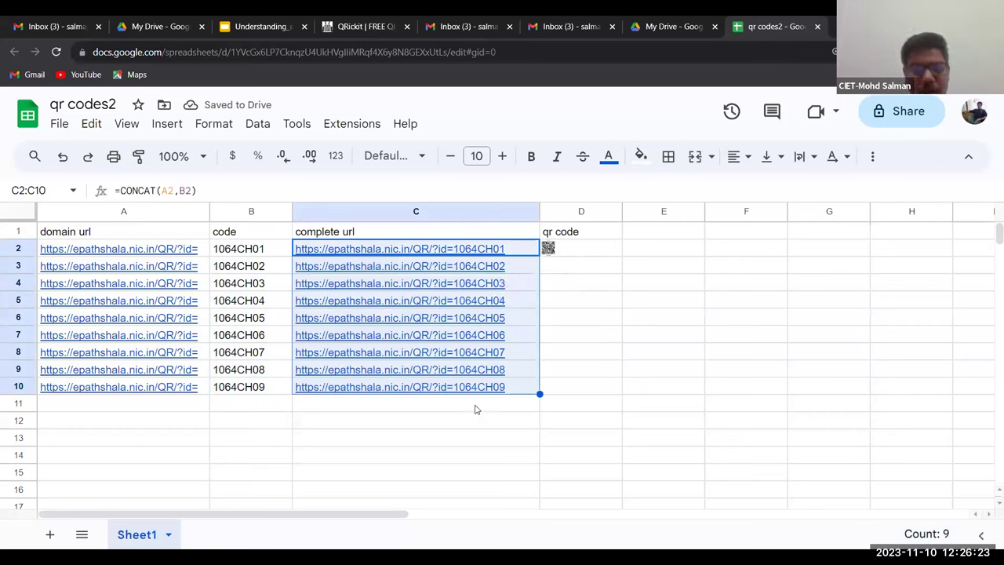
left_click(615, 249)
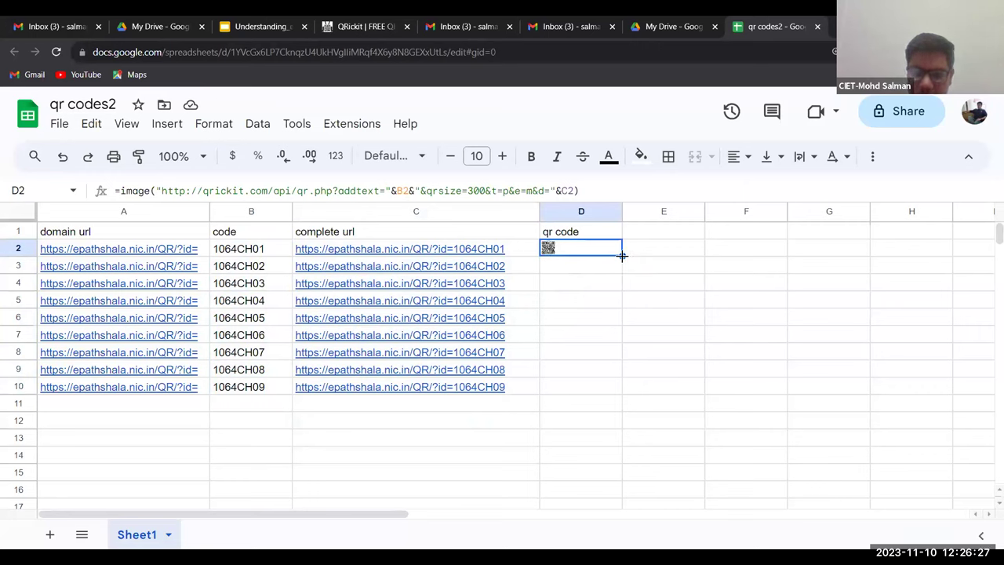
left_click_drag(622, 256, 622, 391)
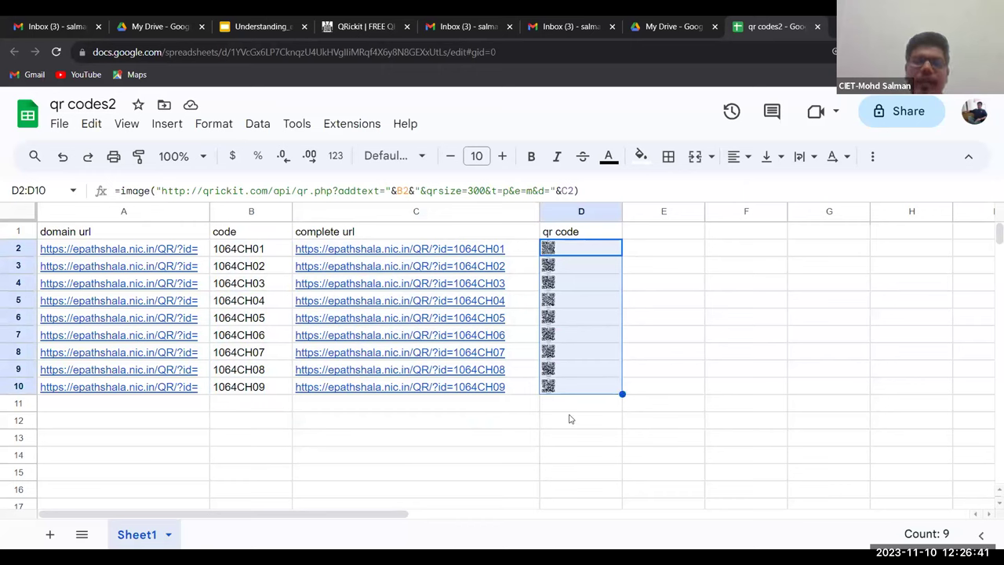
Download the current sheet as a PDF and save it to the Desktop as qr codes2 - Sheet1
left_click(55, 125)
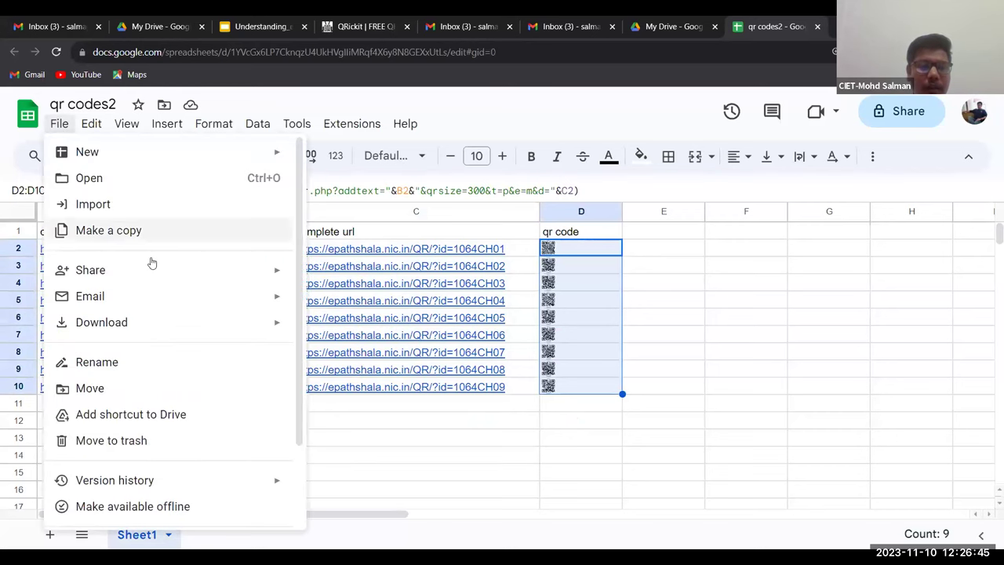
mouse_move(249, 325)
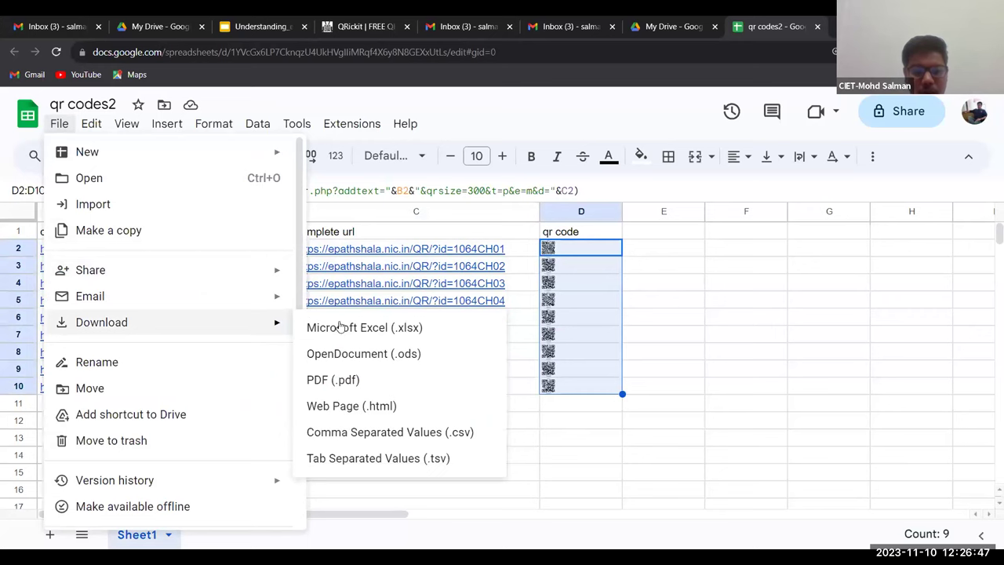
left_click(355, 380)
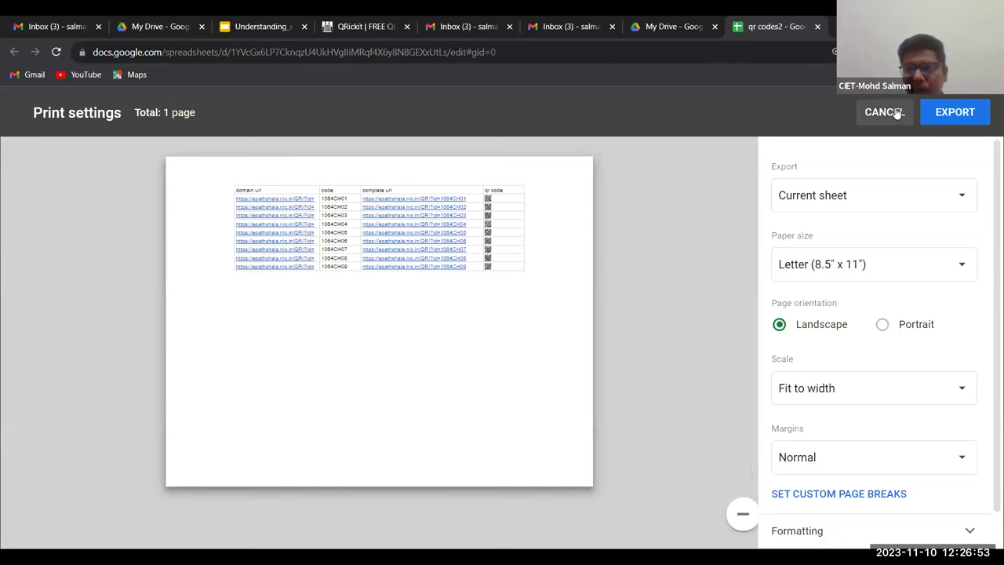
left_click(955, 112)
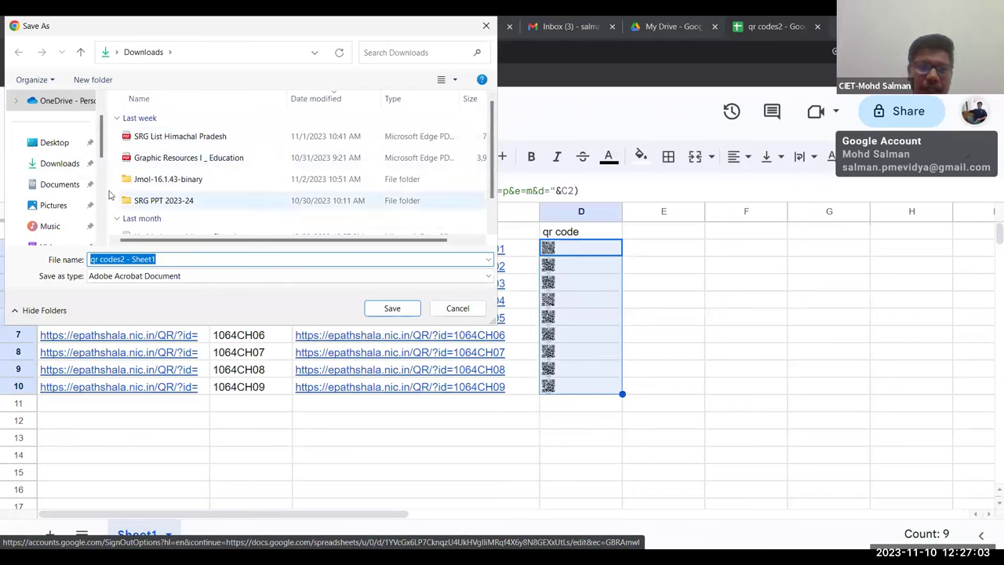
left_click(66, 149)
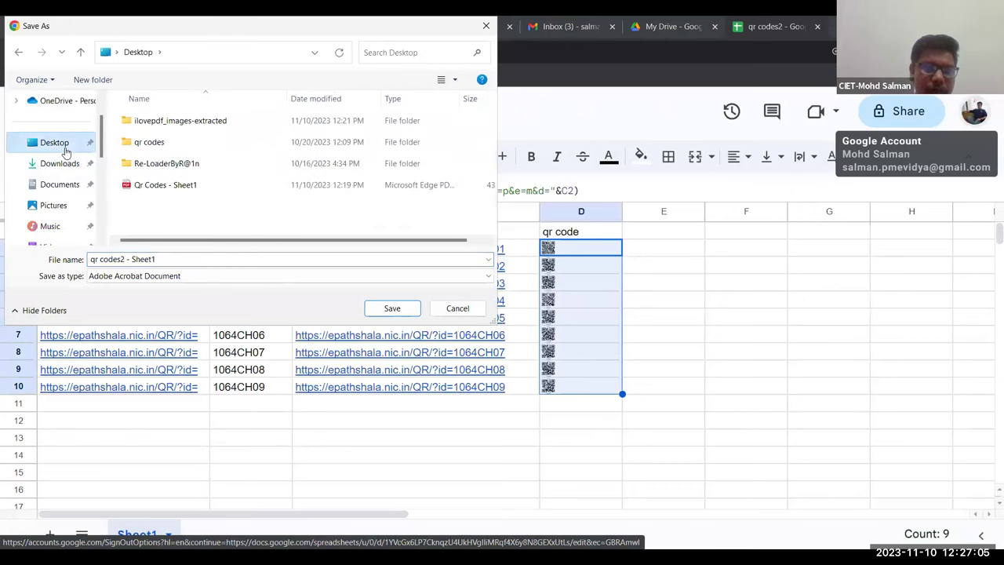
left_click(392, 308)
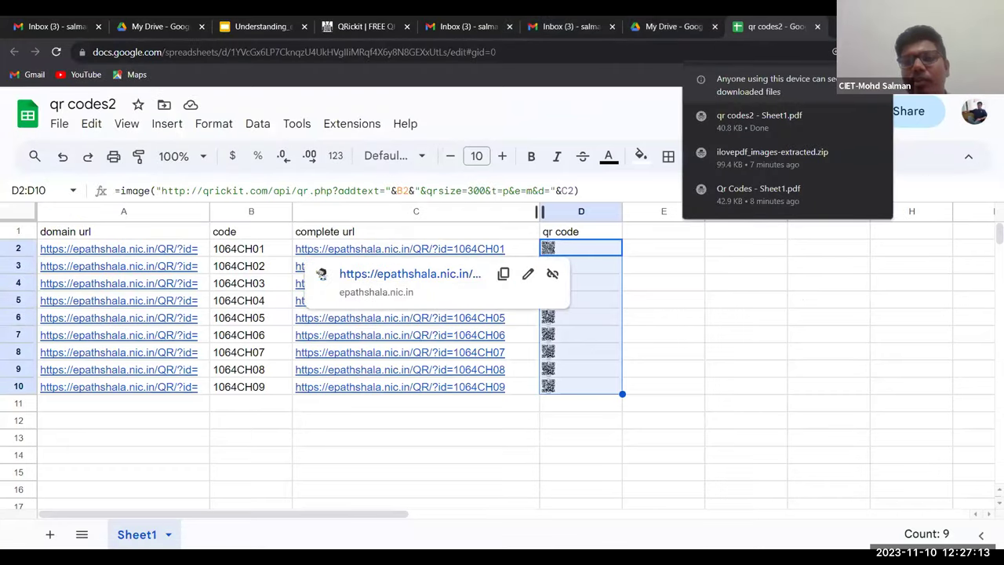
In a new Incognito page, search Google for "pdf to images" and open iLovePDF's PDF to JPG converter
key("ctrl+shift+n")
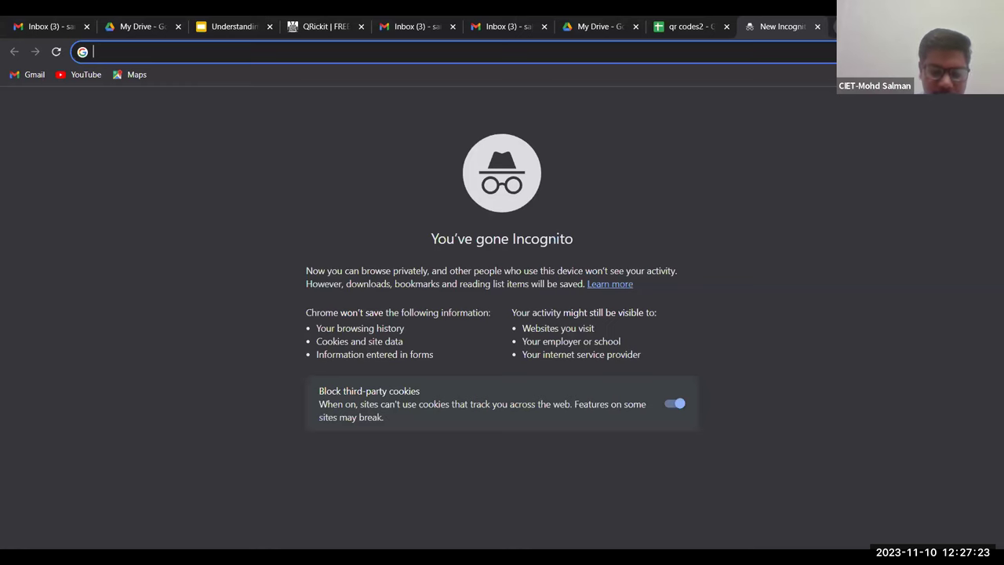
type("p")
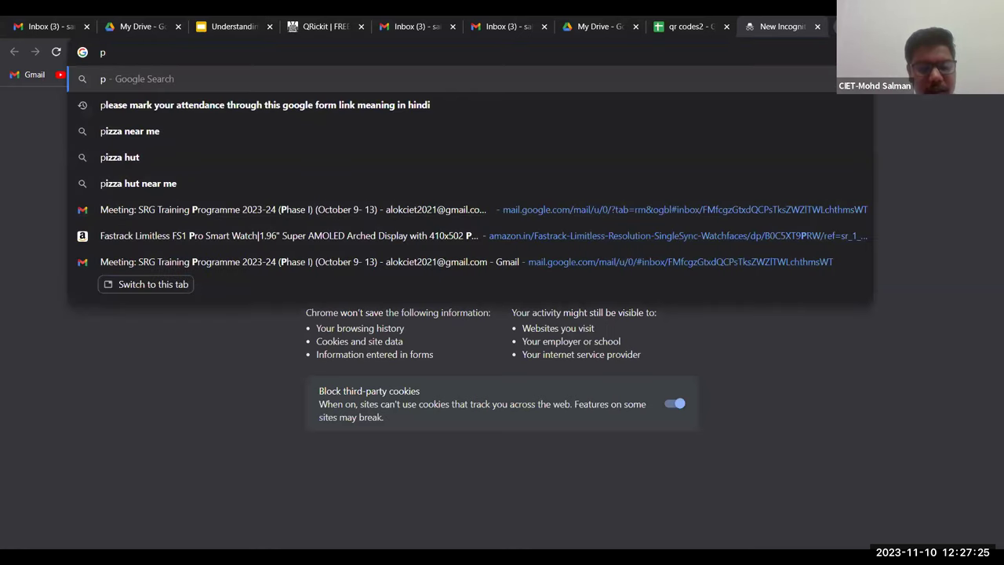
type("df ")
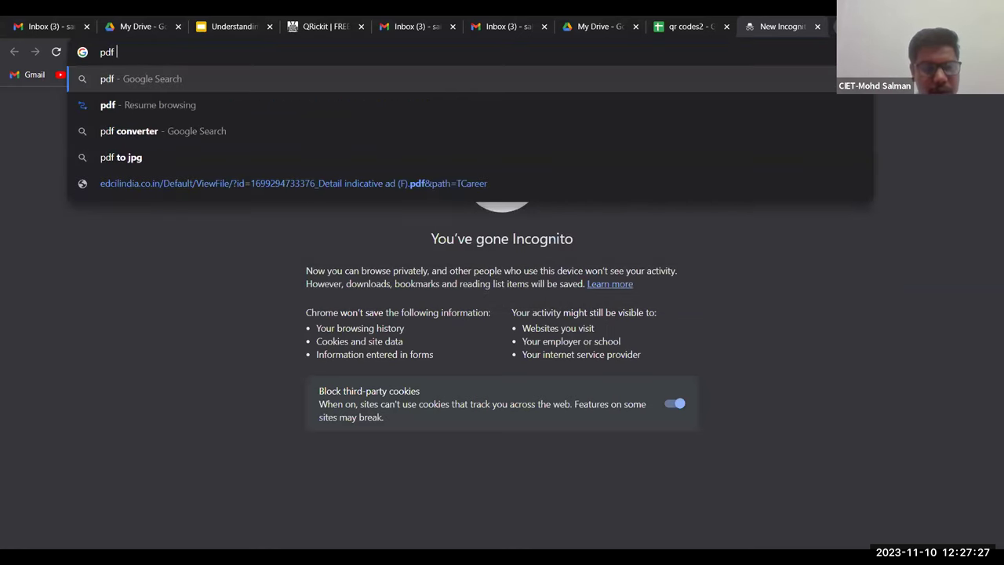
type("to imges")
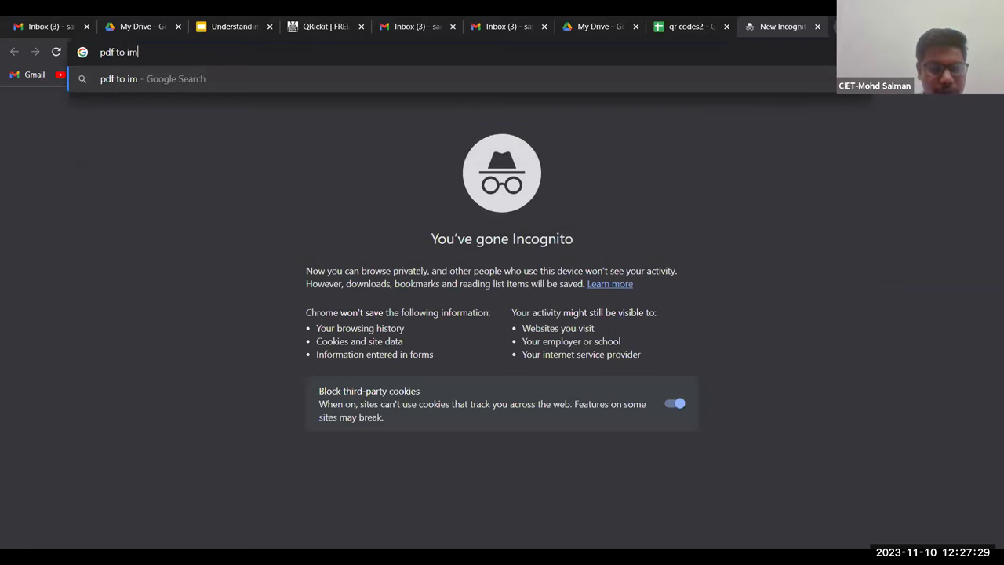
key("BackSpace")
key("BackSpace")
key("BackSpace")
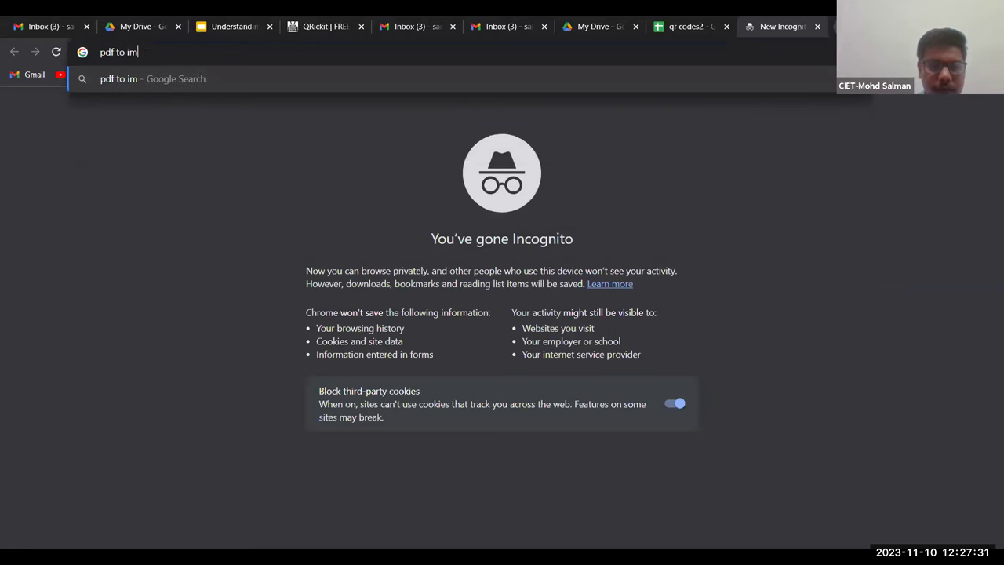
type("ages")
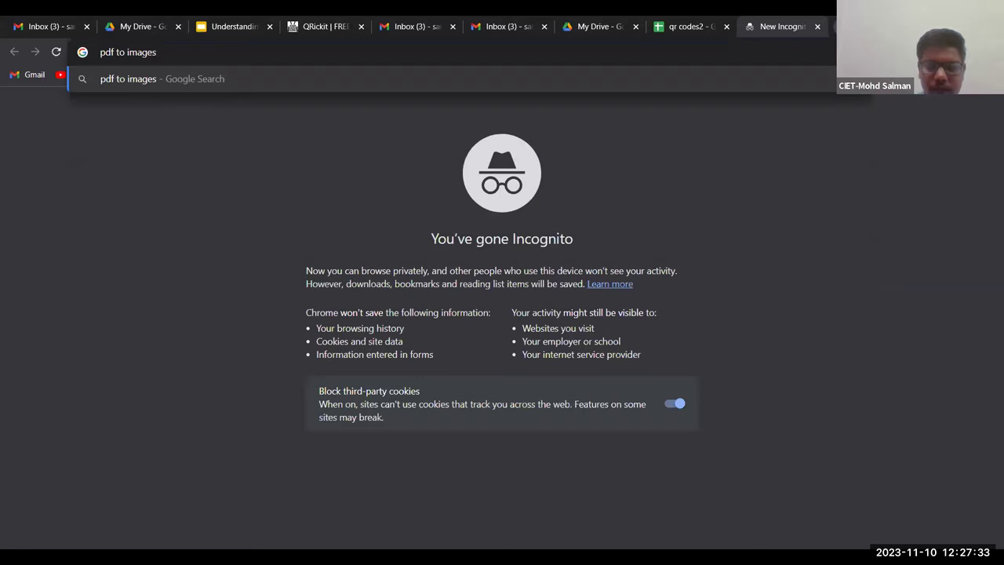
key("Return")
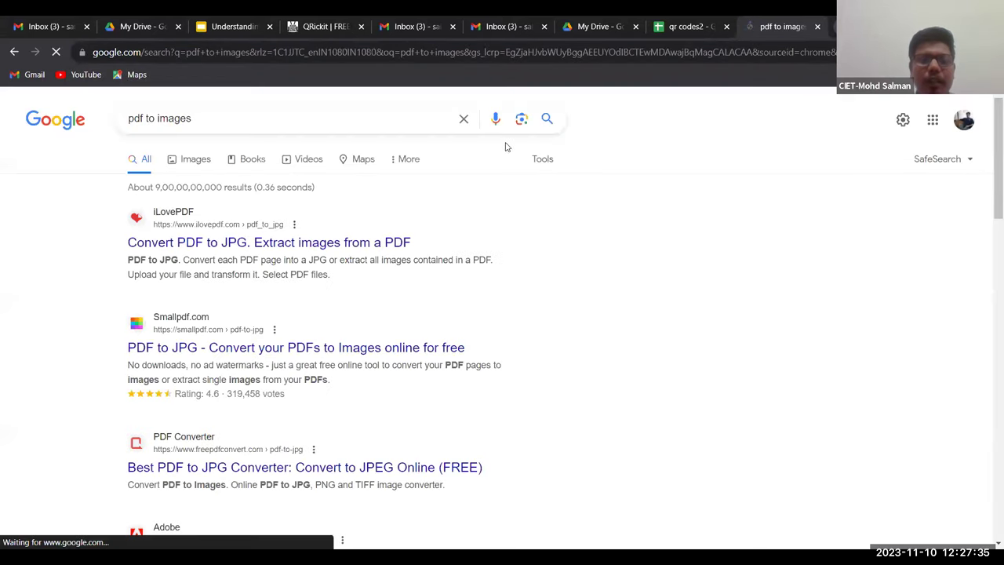
left_click(261, 247)
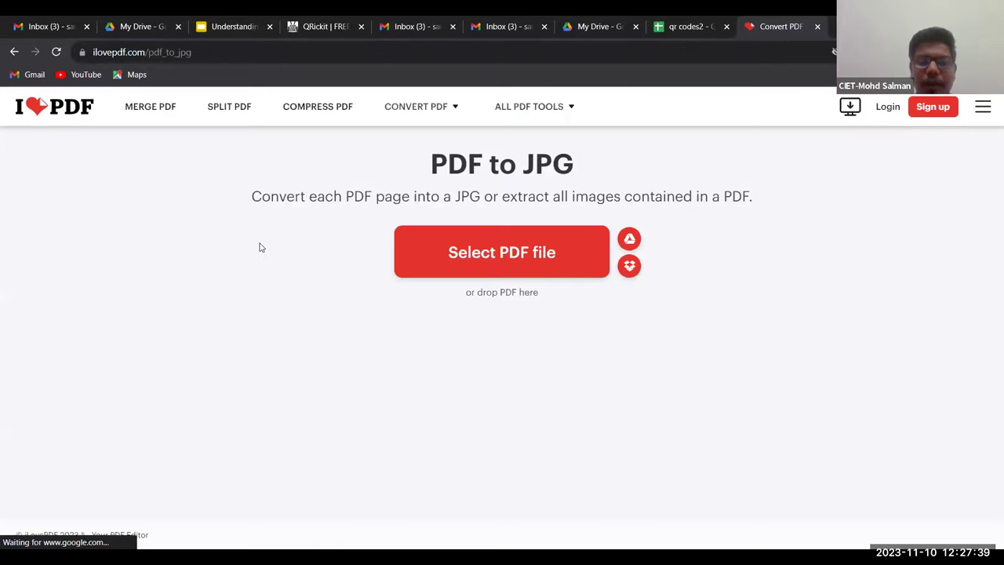
Load the qr codes2 - Sheet1 PDF from the Desktop into the PDF to JPG converter
left_click(498, 249)
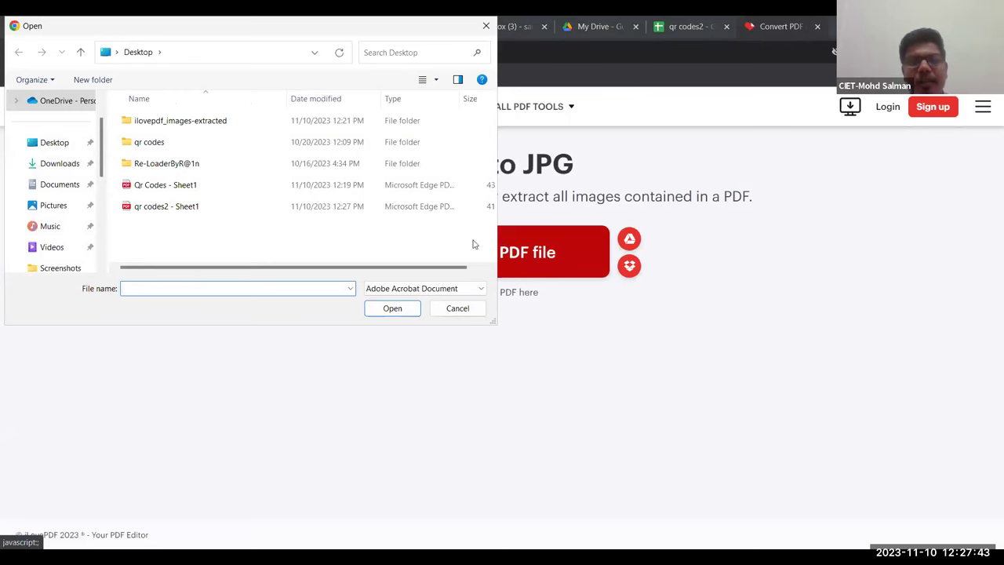
left_click(151, 210)
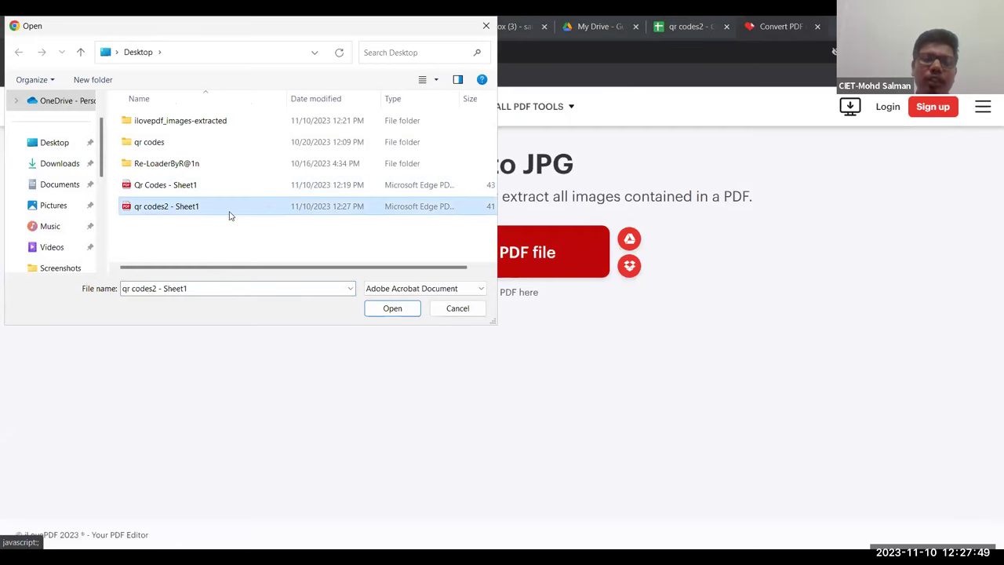
left_click(400, 314)
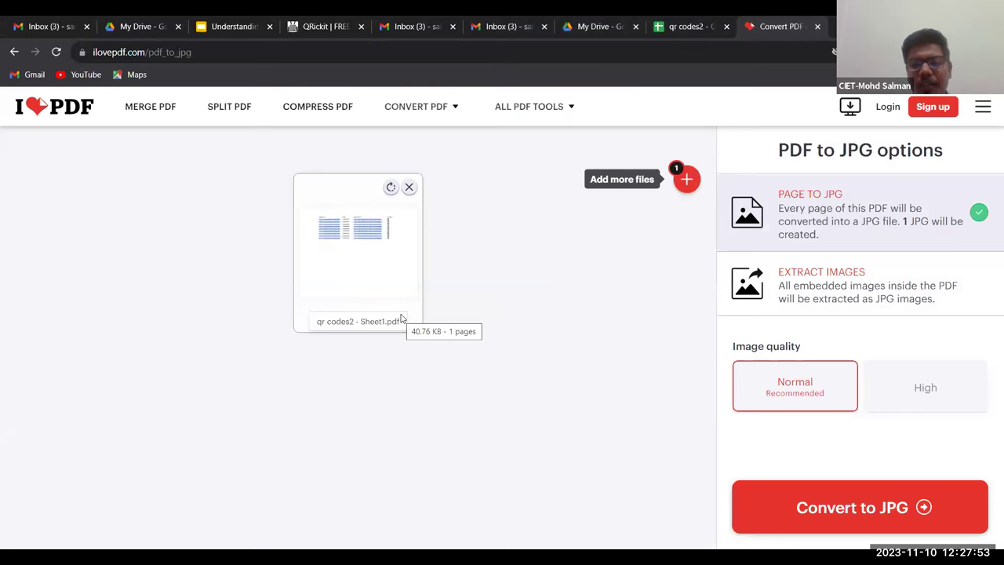
Extract the PDF's embedded images as JPGs and save the ilovepdf_images-extracted (1) ZIP archive to the Desktop
left_click(838, 289)
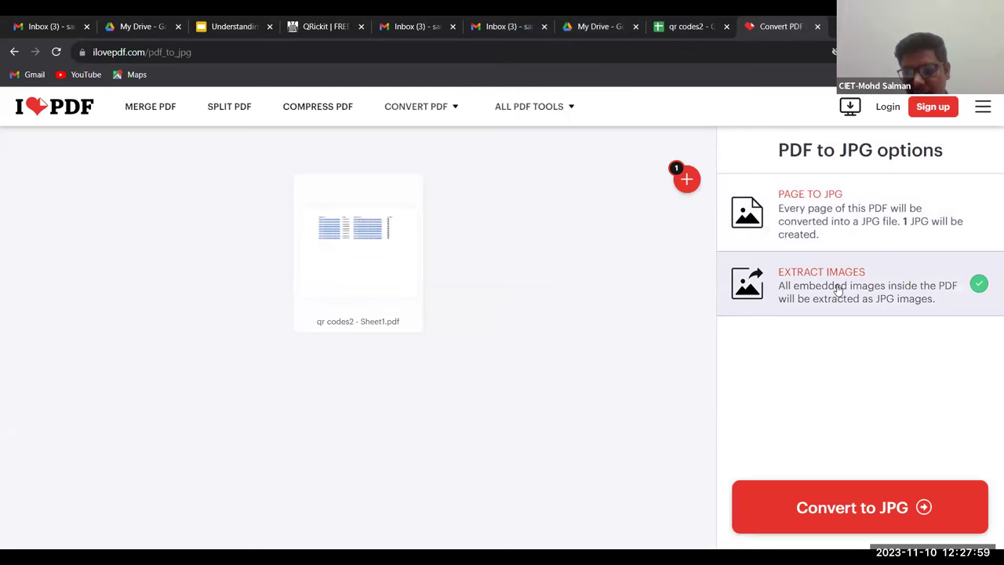
left_click(964, 497)
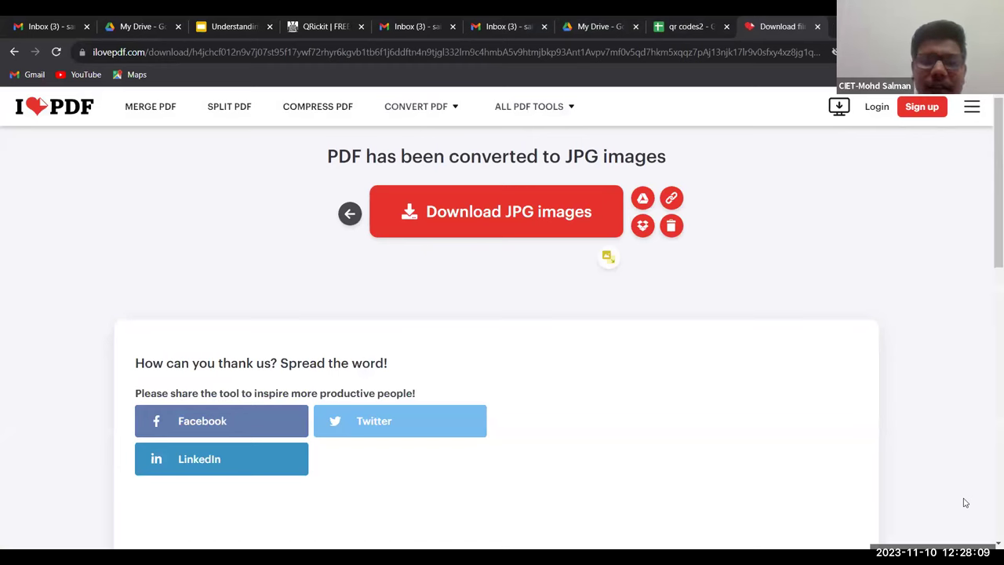
left_click(482, 221)
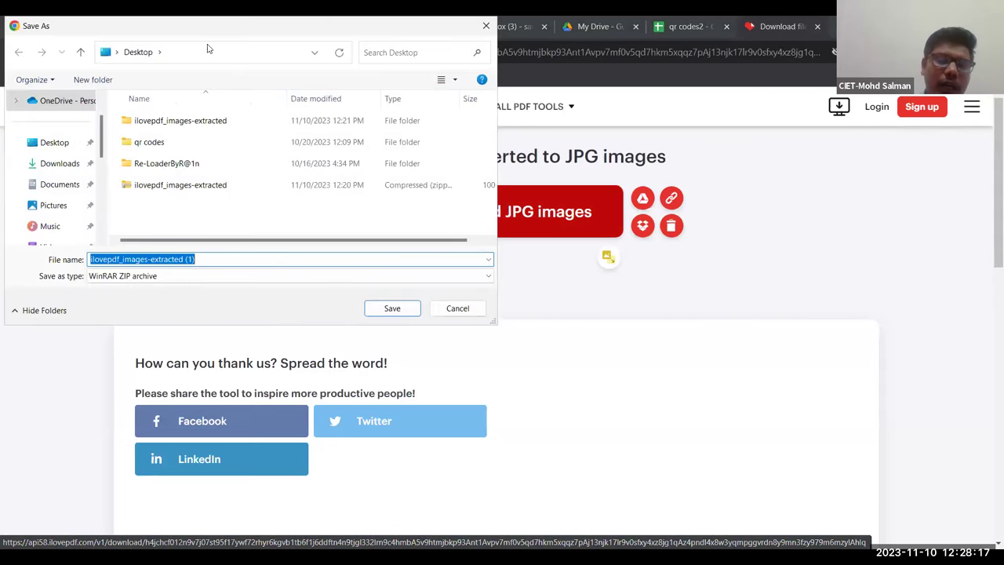
left_click(57, 147)
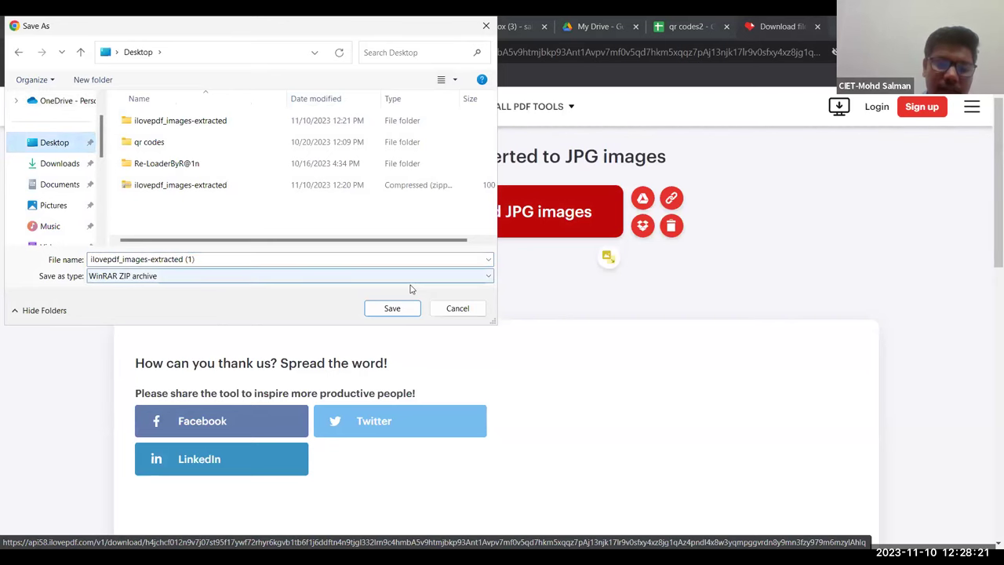
left_click(392, 308)
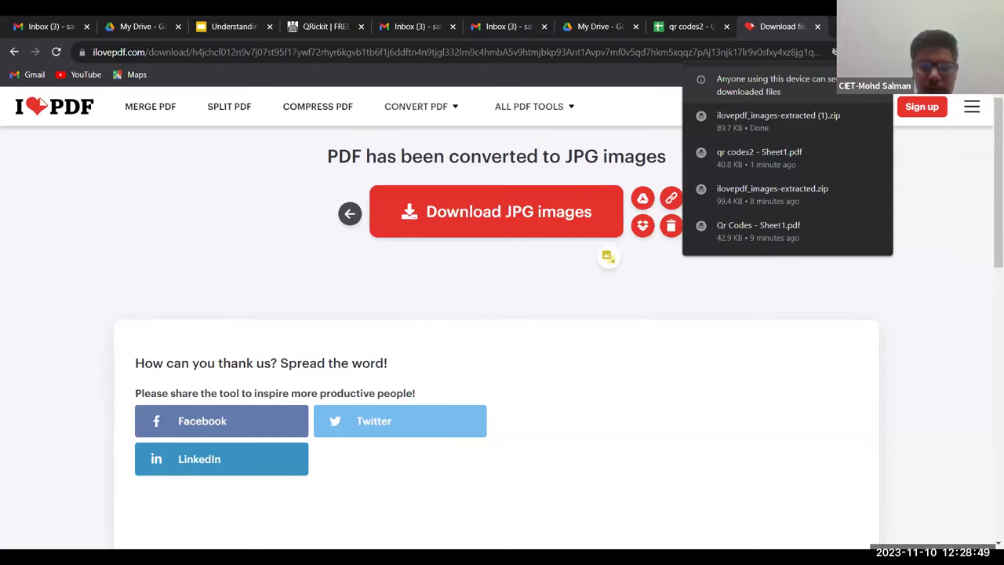
Switch to File Explorer and extract the ilovepdf_images-extracted (1) archive on the Desktop into a folder of the same name
key("alt+Tab")
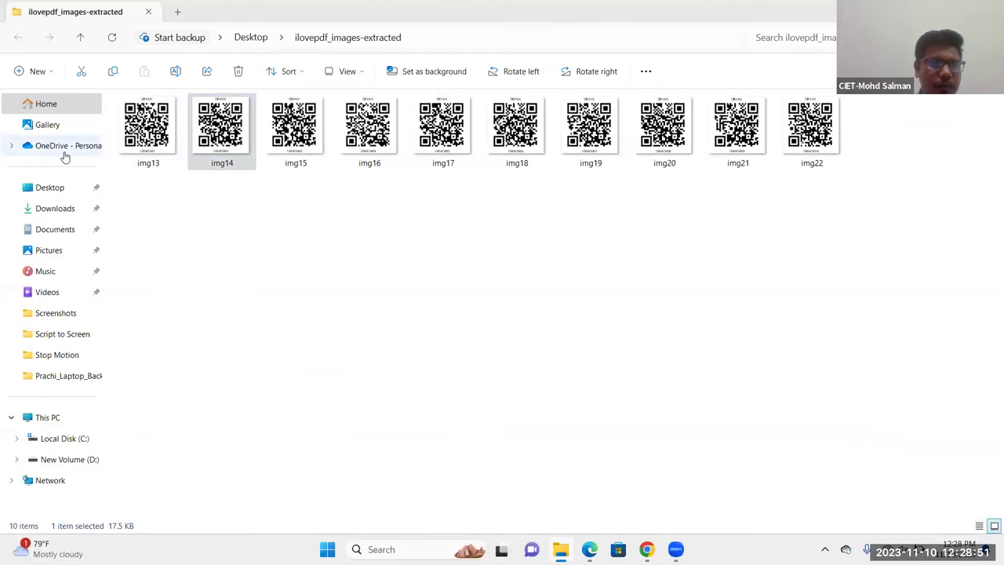
left_click(53, 196)
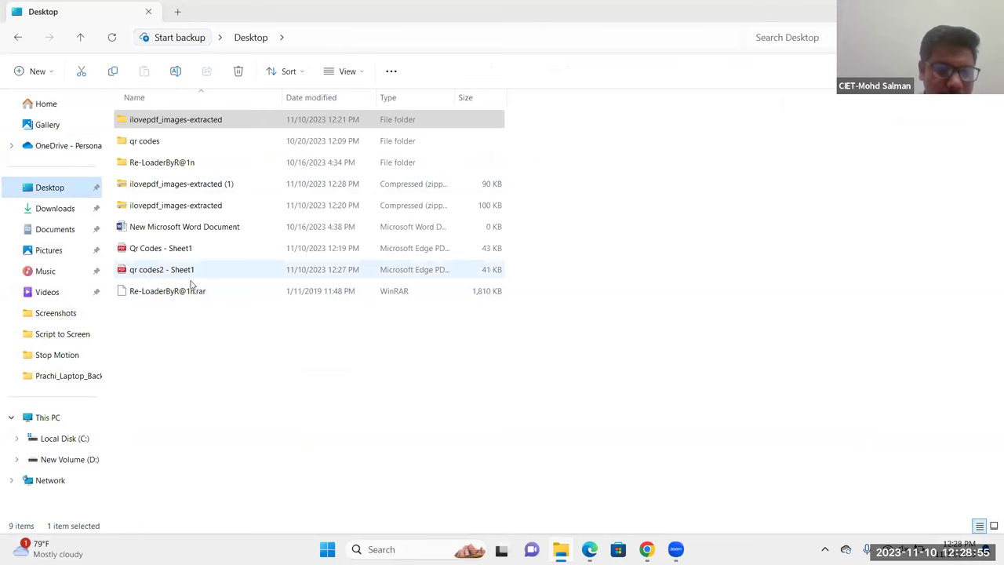
left_click(200, 187)
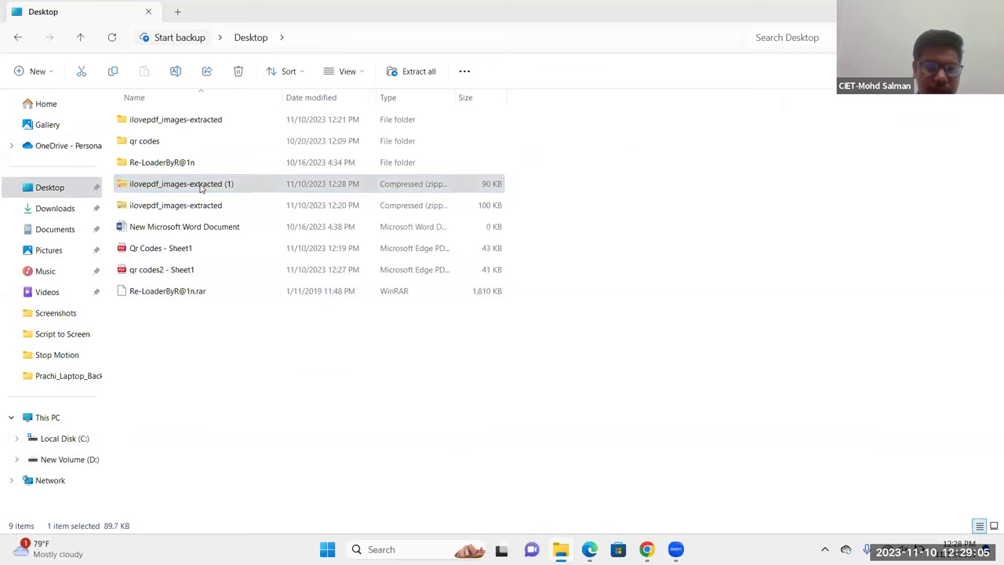
right_click(201, 186)
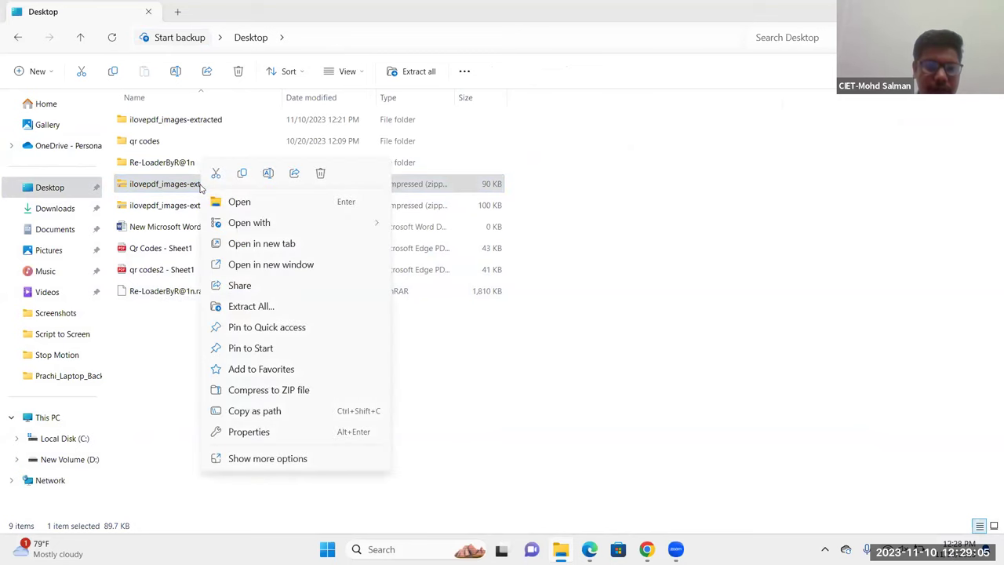
left_click(264, 307)
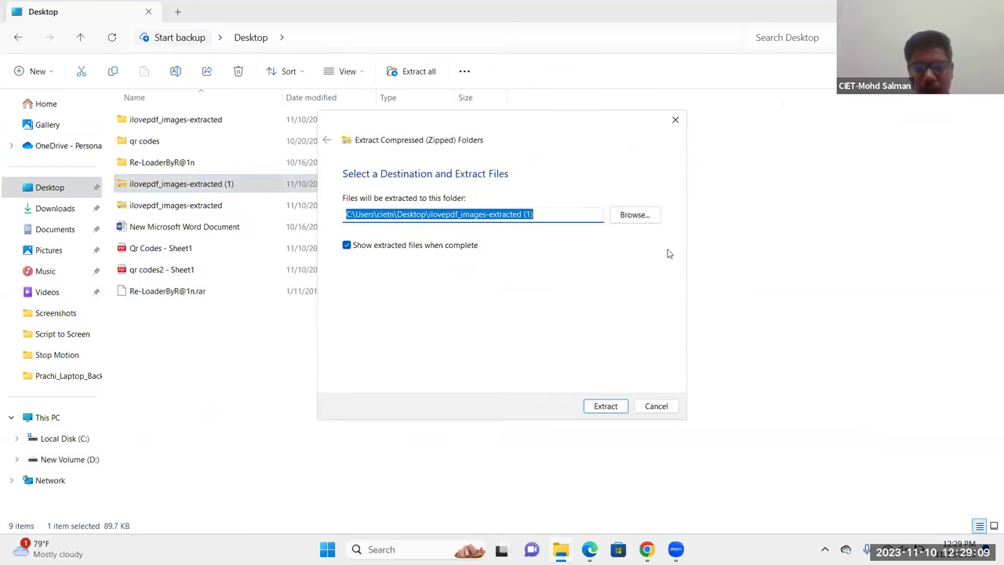
left_click(599, 409)
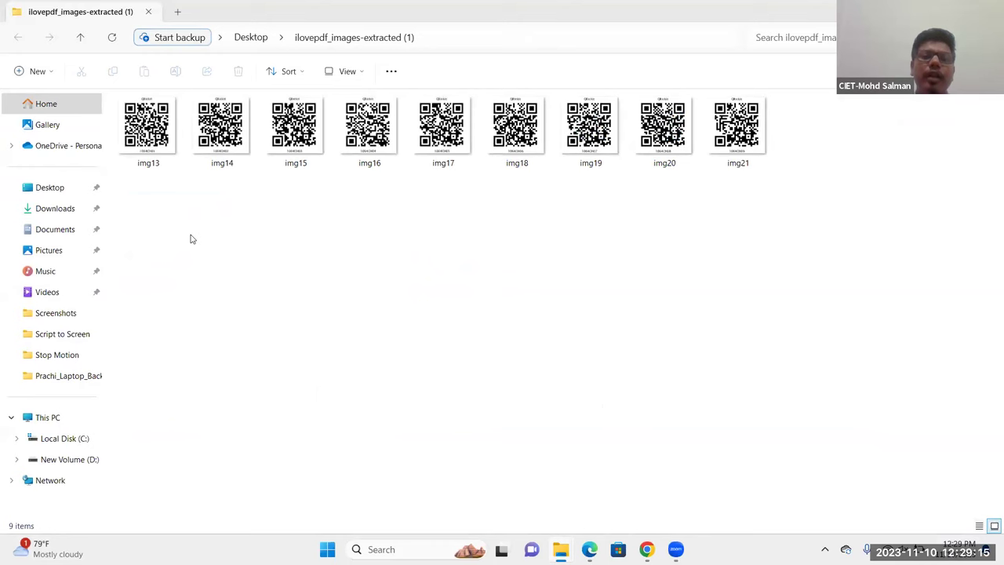
View the extracted QR code images one after another, from img13 through img15
double_click(149, 147)
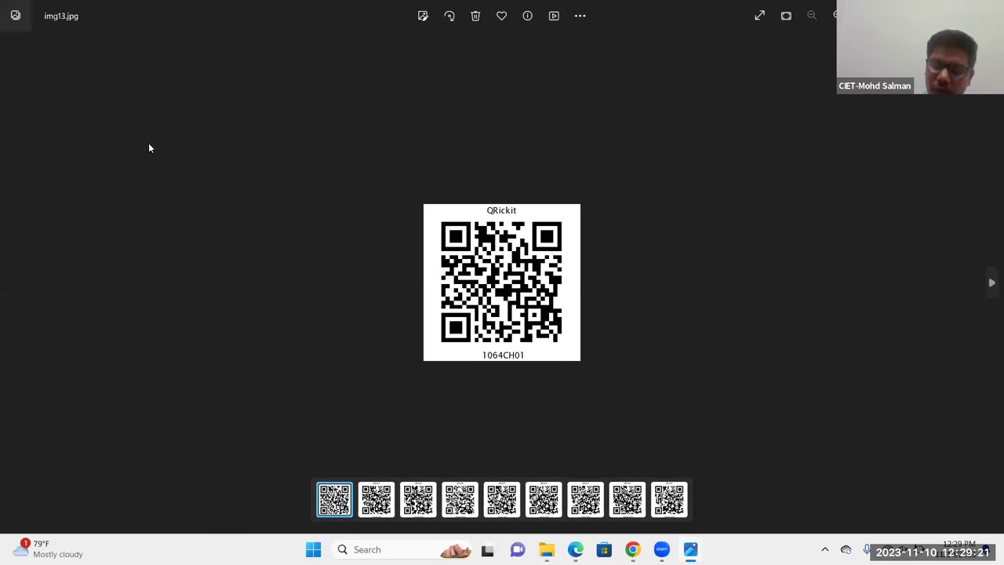
key("Right")
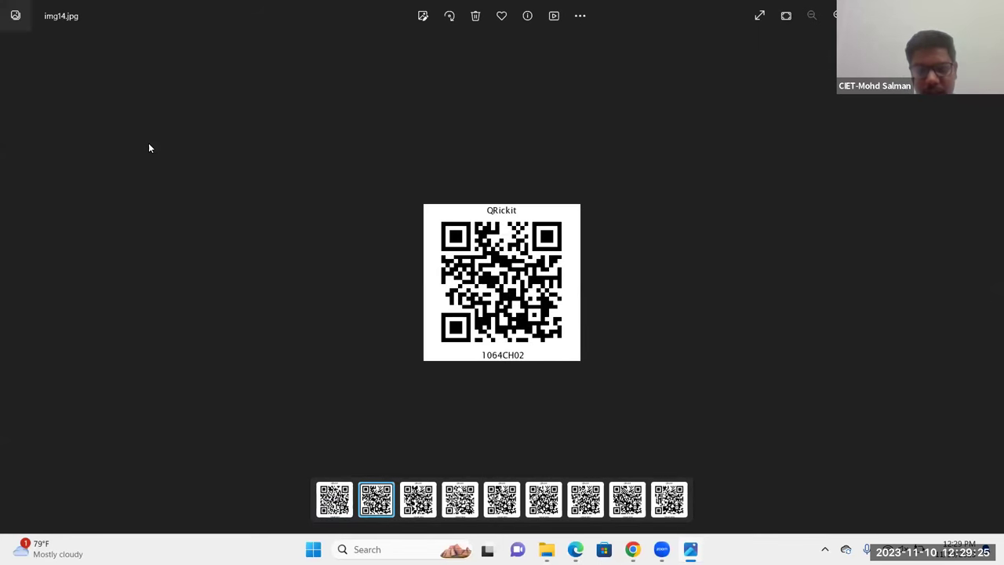
key("Right")
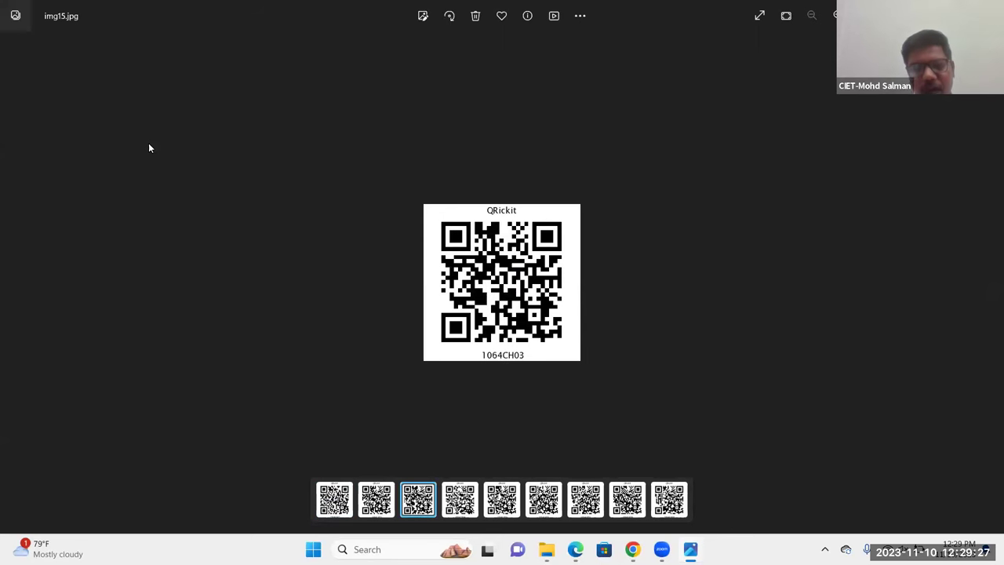
View the remaining extracted QR code images through img21 and close the image viewer
key("Right")
key("Right")
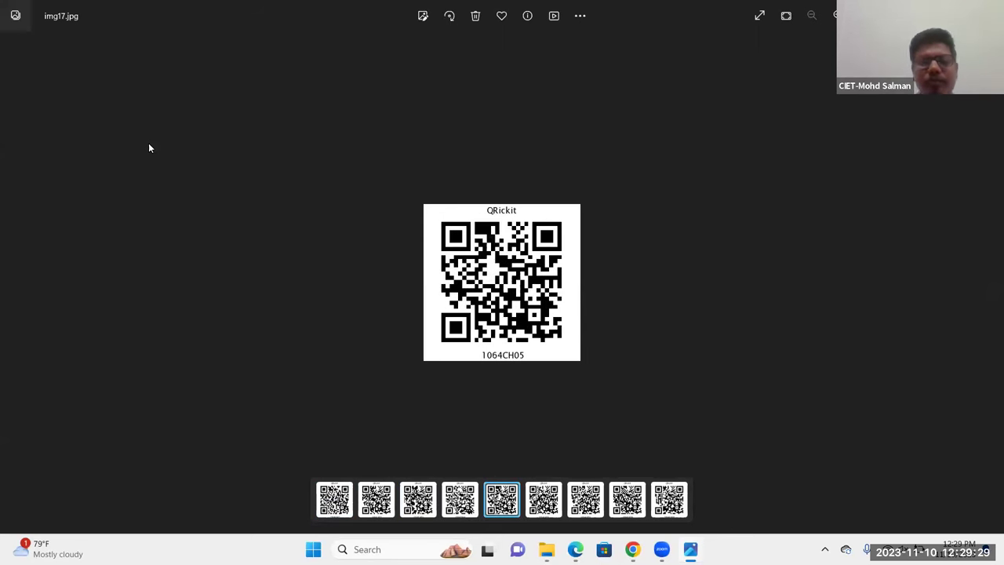
key("Right")
key("Right")
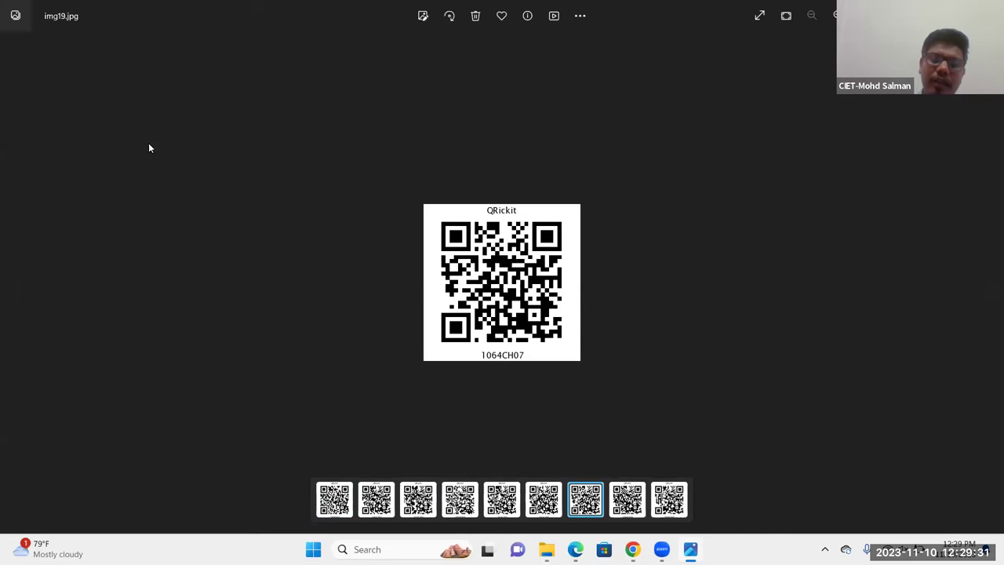
key("Right")
key("Right")
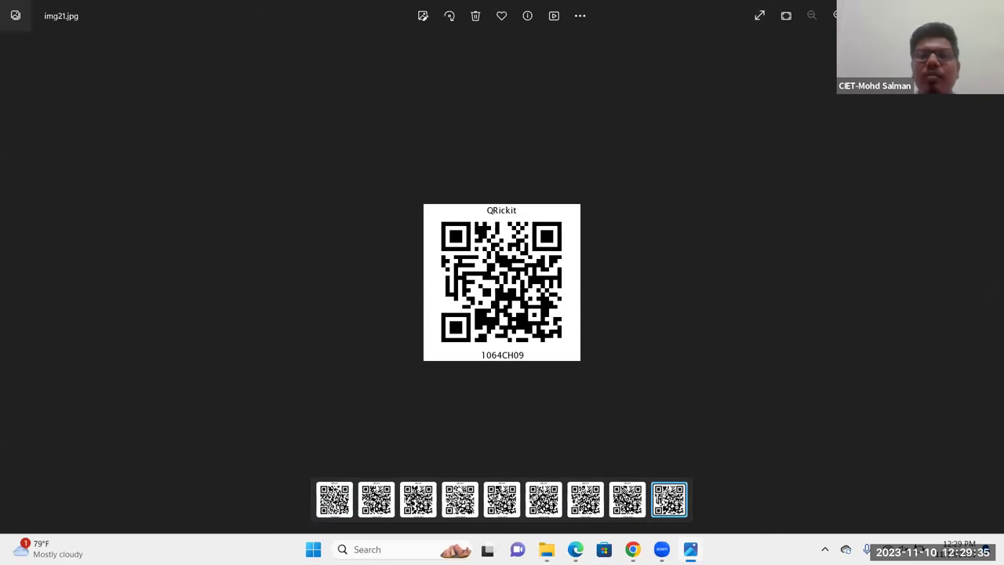
key("alt+F4")
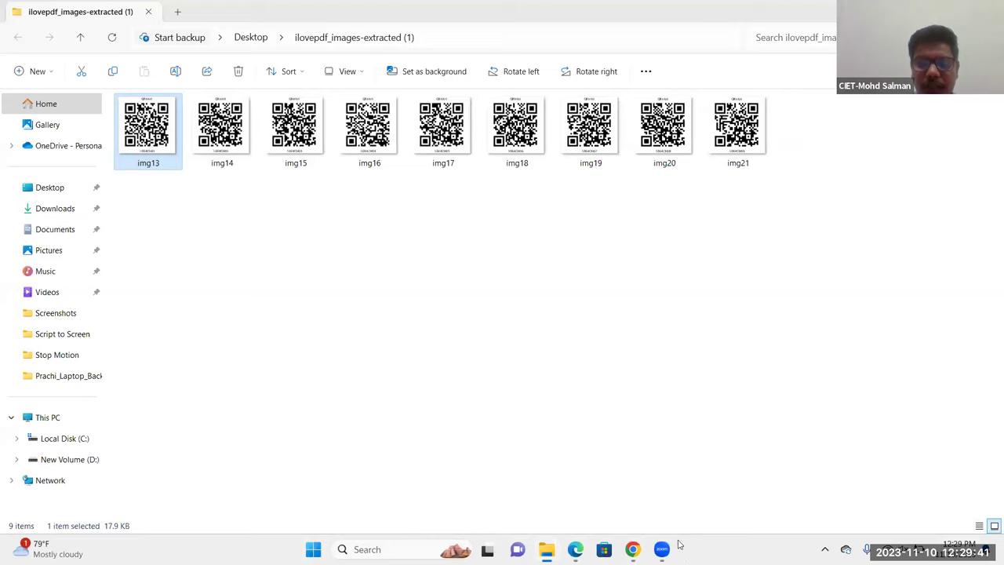
Switch to Chrome and view the Understanding_ebooks presentation's slideshow through to the closing Thank you slide
left_click(632, 549)
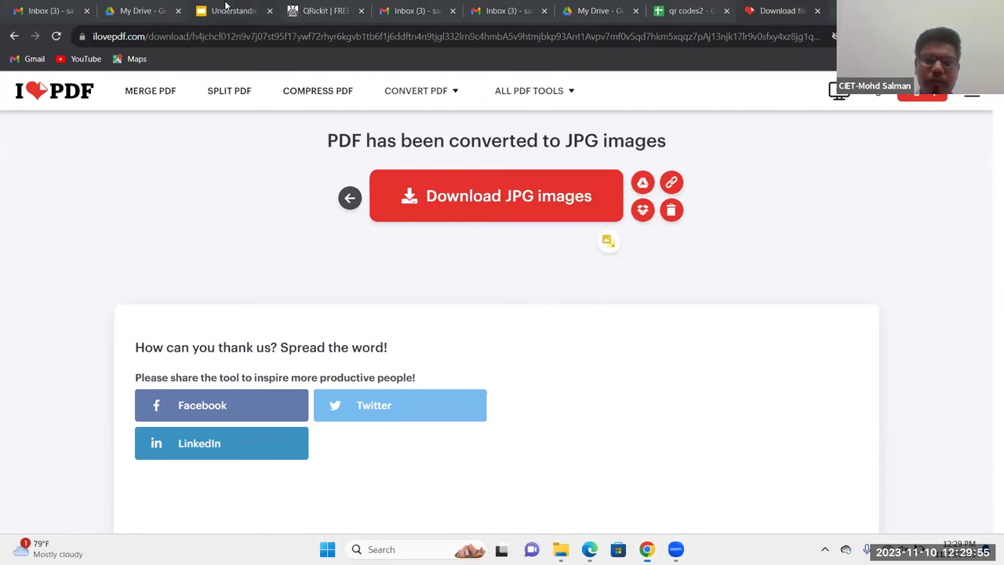
left_click(225, 10)
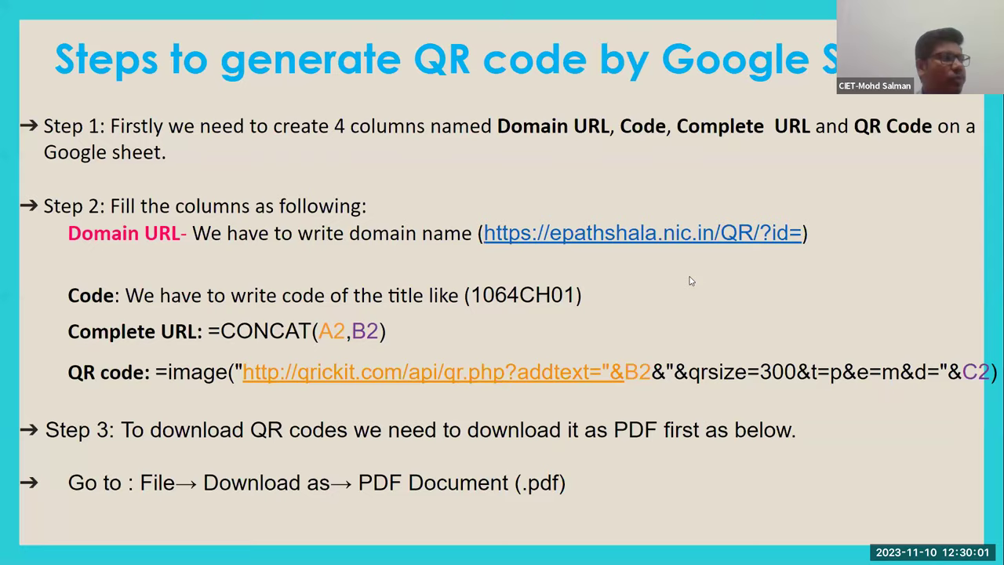
key("Right")
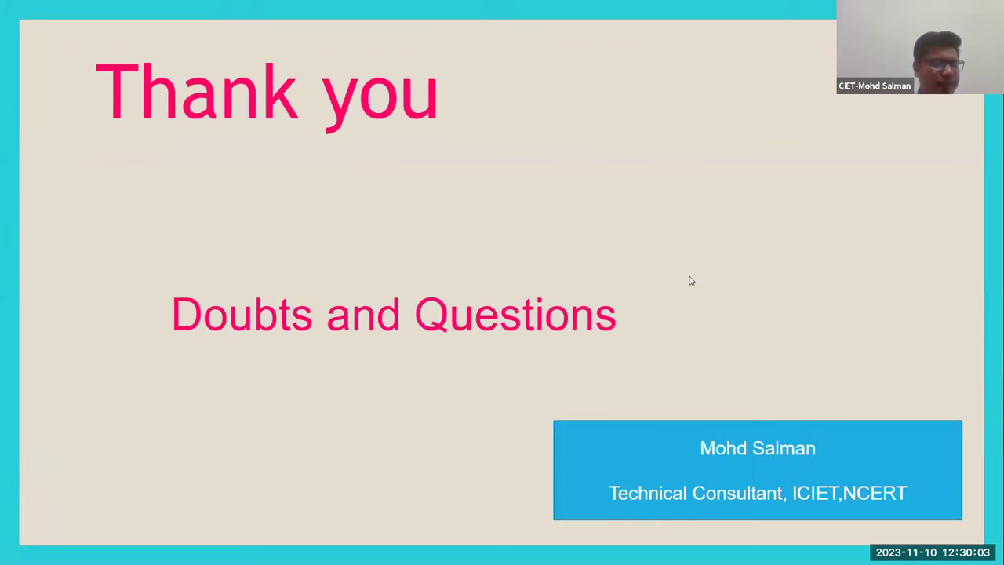
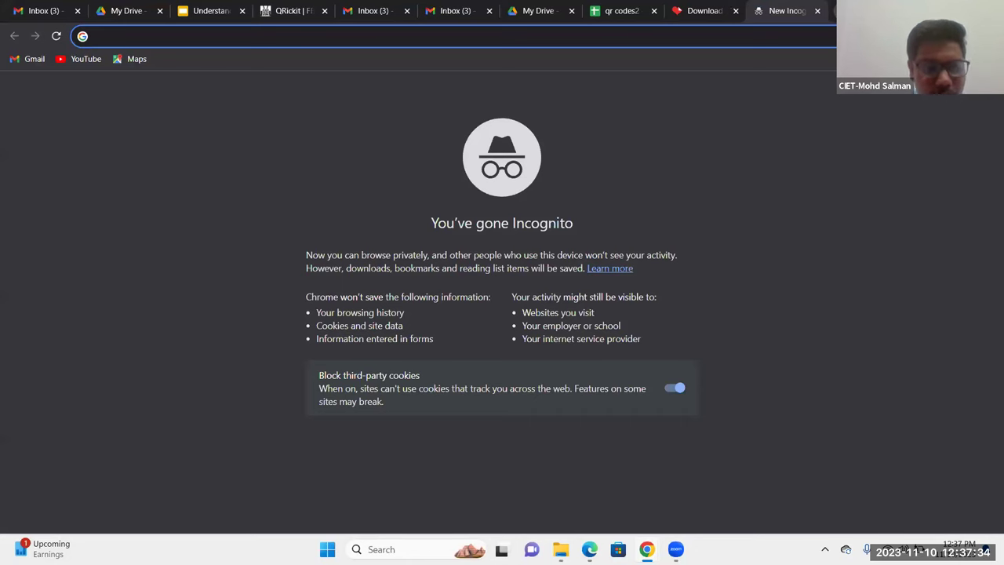
Load gmail.com in the new incognito tab
type("g")
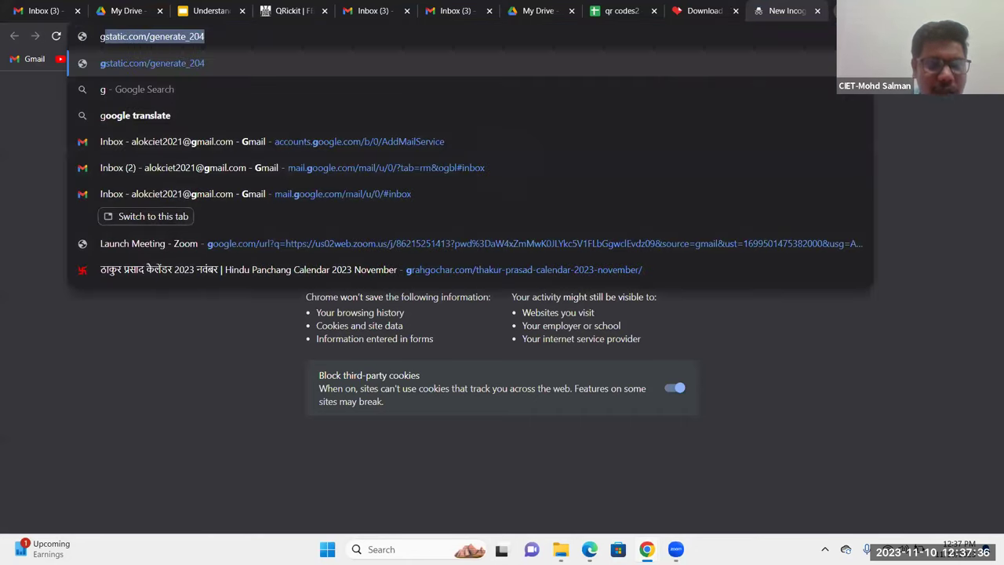
type("mai")
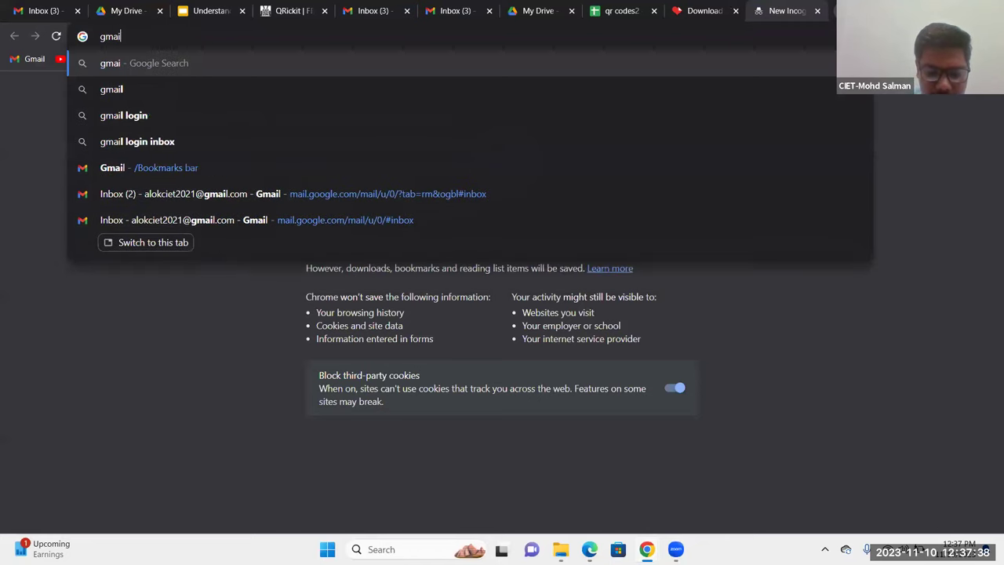
type("l.com")
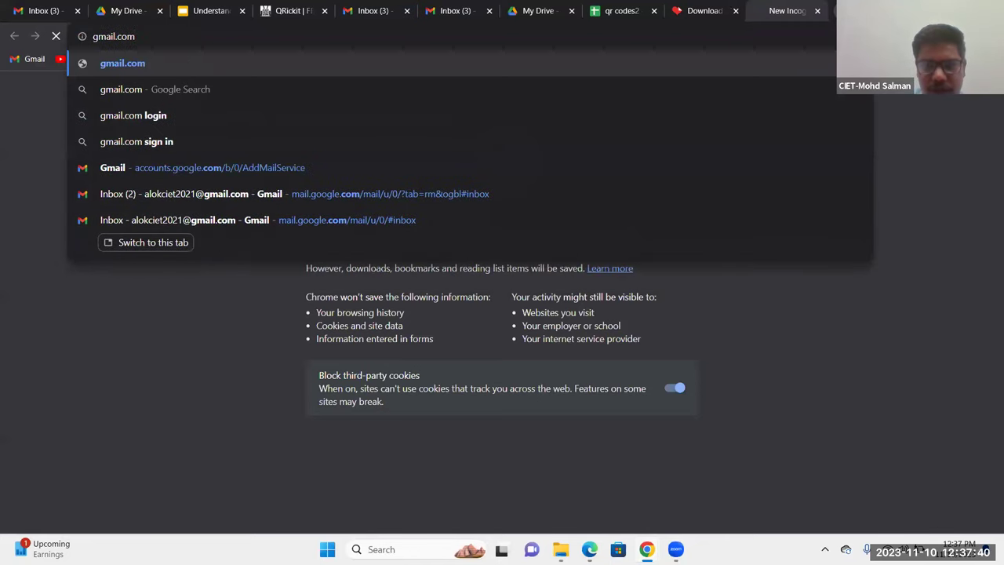
key("Return")
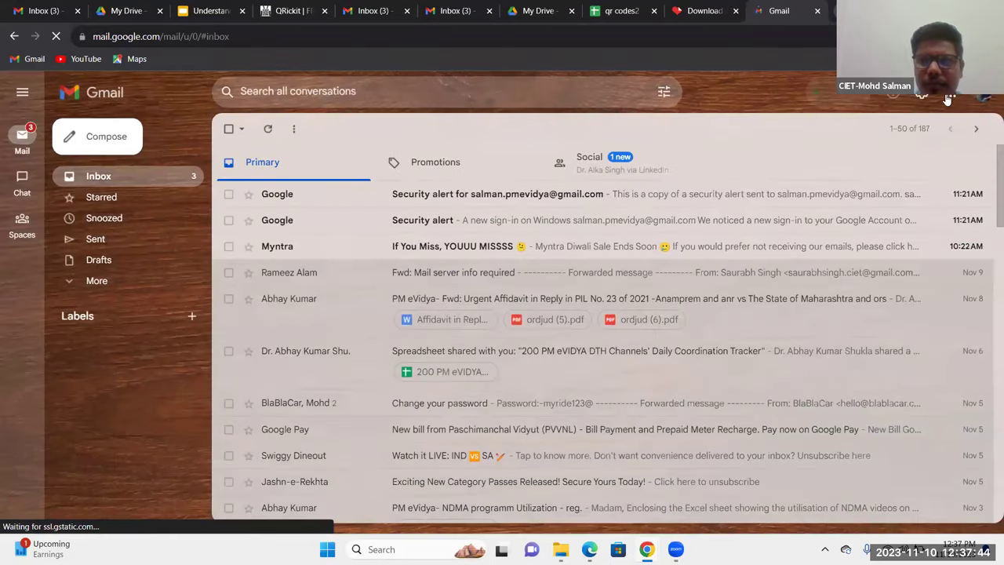
Go from Gmail to Google Drive and create a blank Google Sheets spreadsheet
left_click(949, 93)
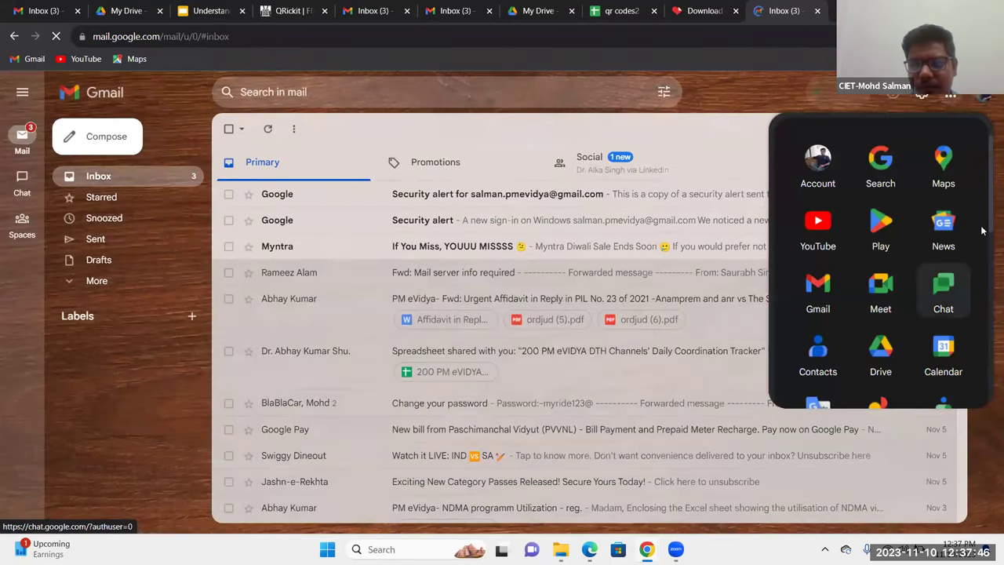
left_click_drag(987, 215, 988, 237)
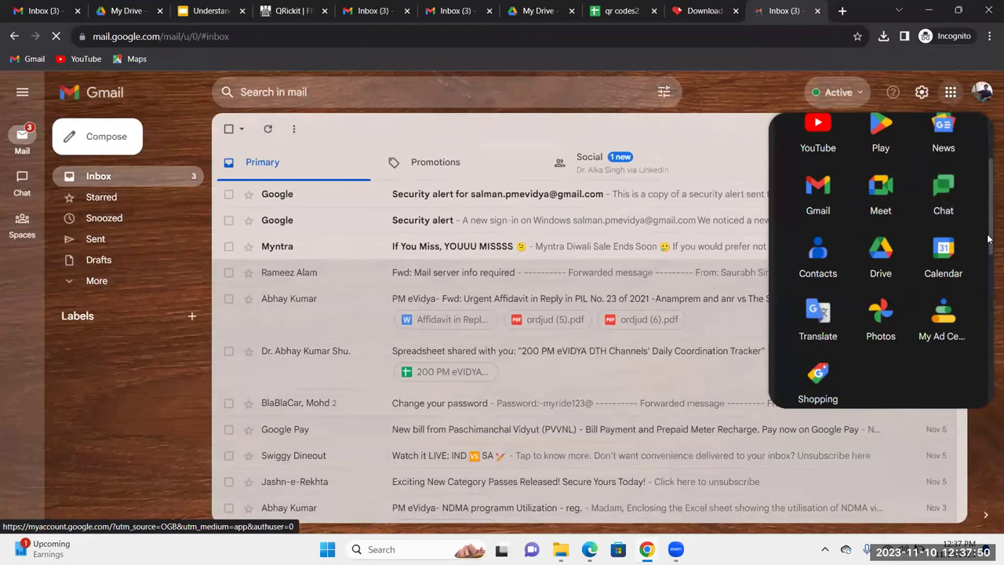
left_click(880, 257)
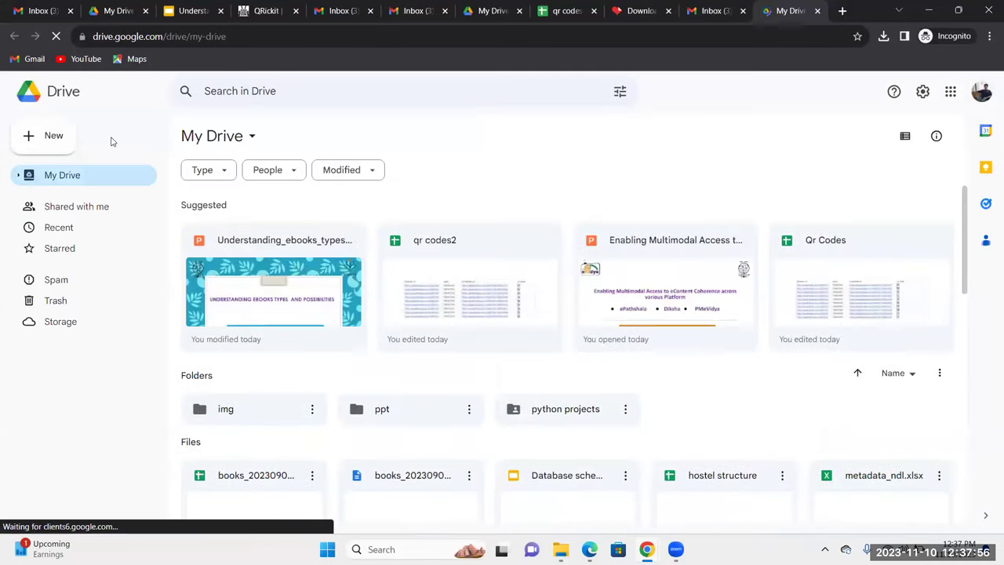
left_click(53, 136)
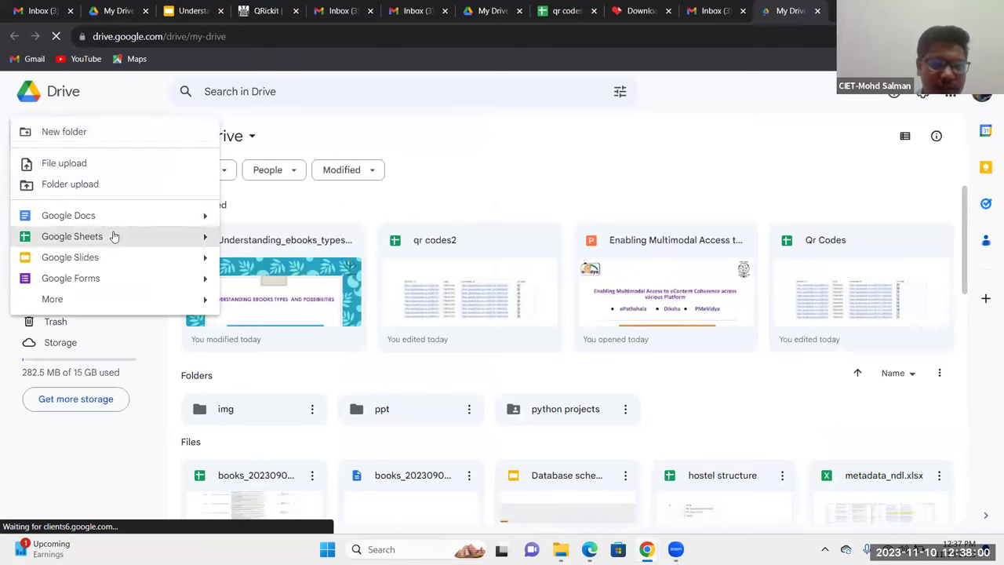
left_click(206, 240)
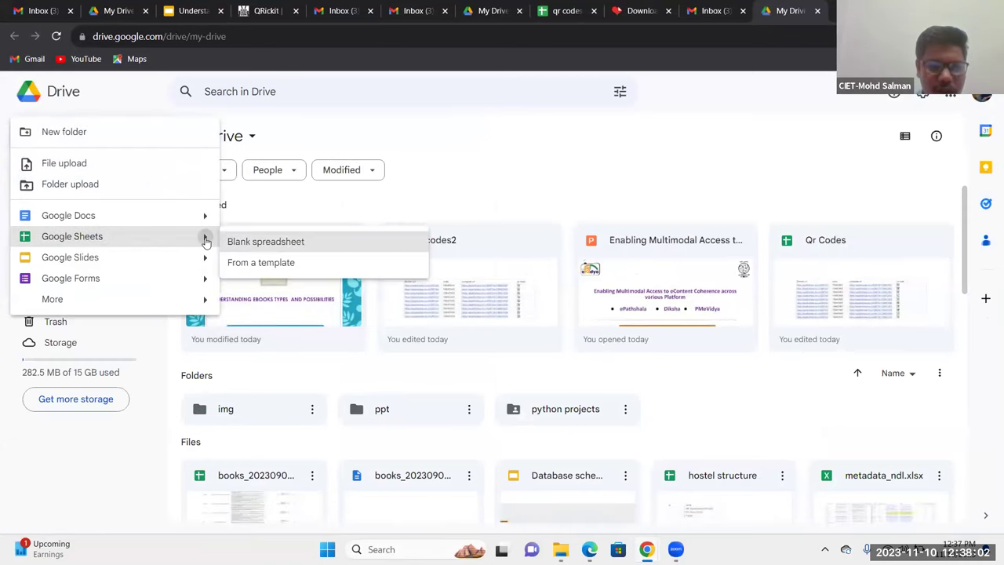
left_click(265, 244)
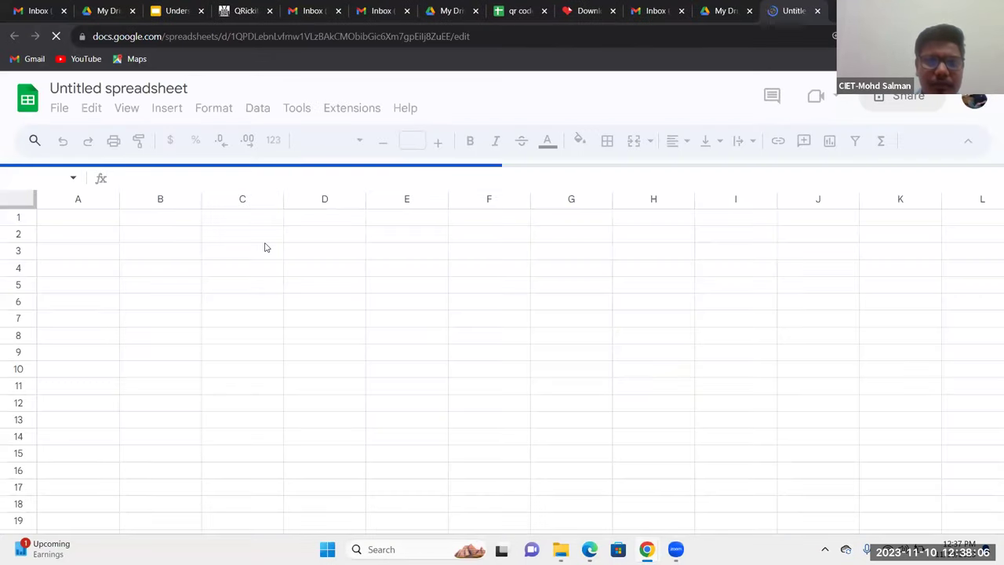
Rename the untitled spreadsheet as newly qr codes
left_click(123, 87)
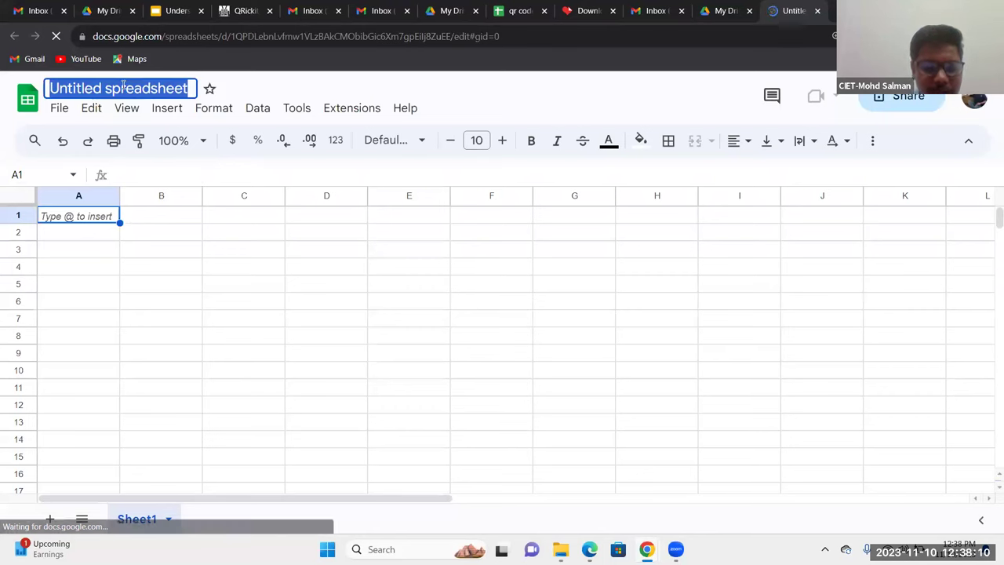
type("newly")
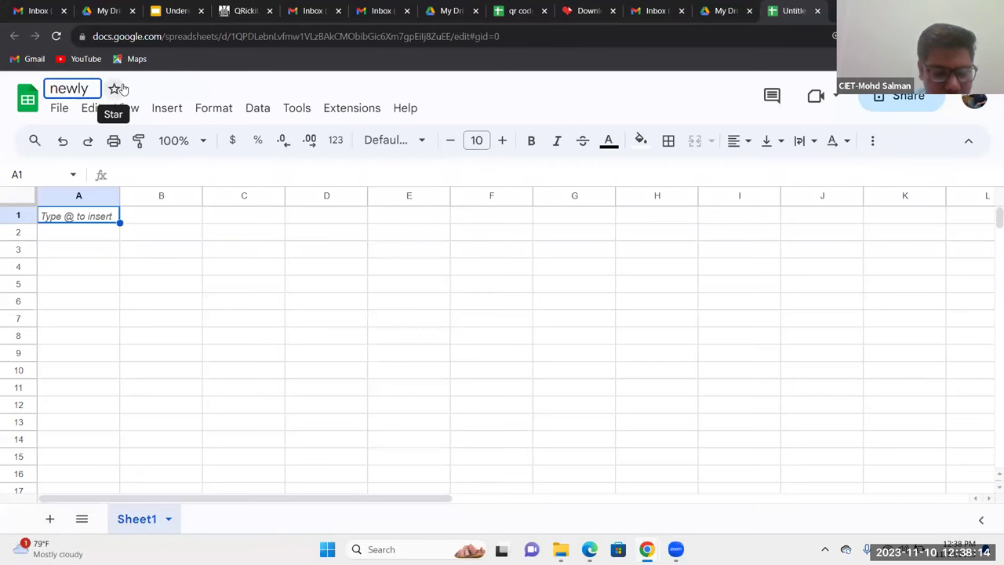
type(" qr")
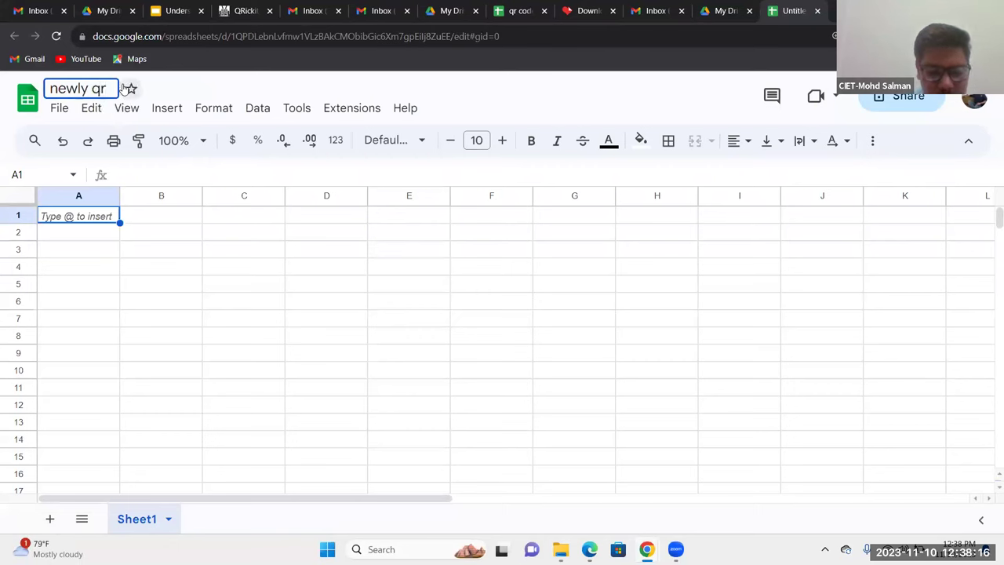
type(" codes")
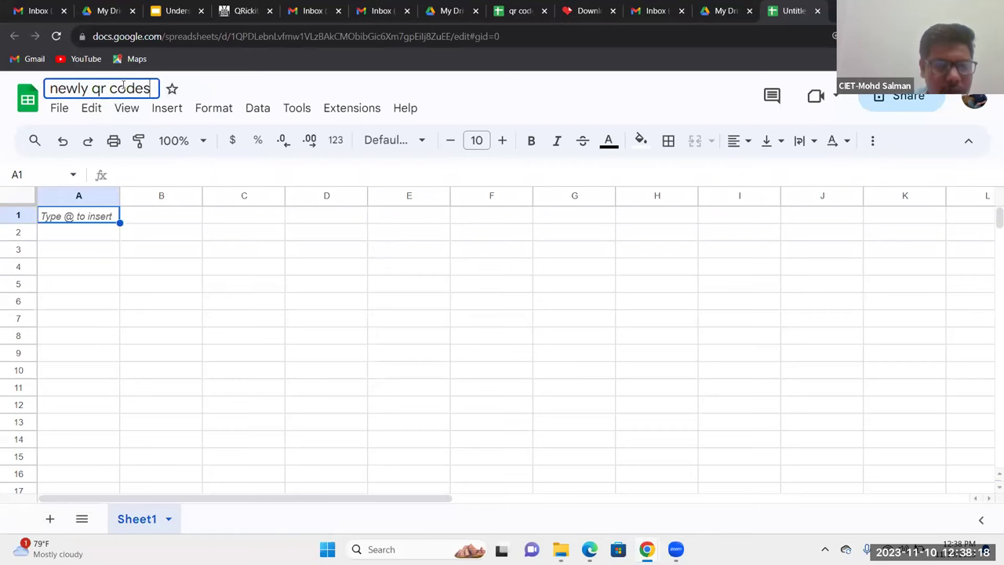
Enter the column headers domain url, code, complete url and qr codes in cells A1 through D1
left_click(86, 222)
double_click(86, 219)
type("domain url")
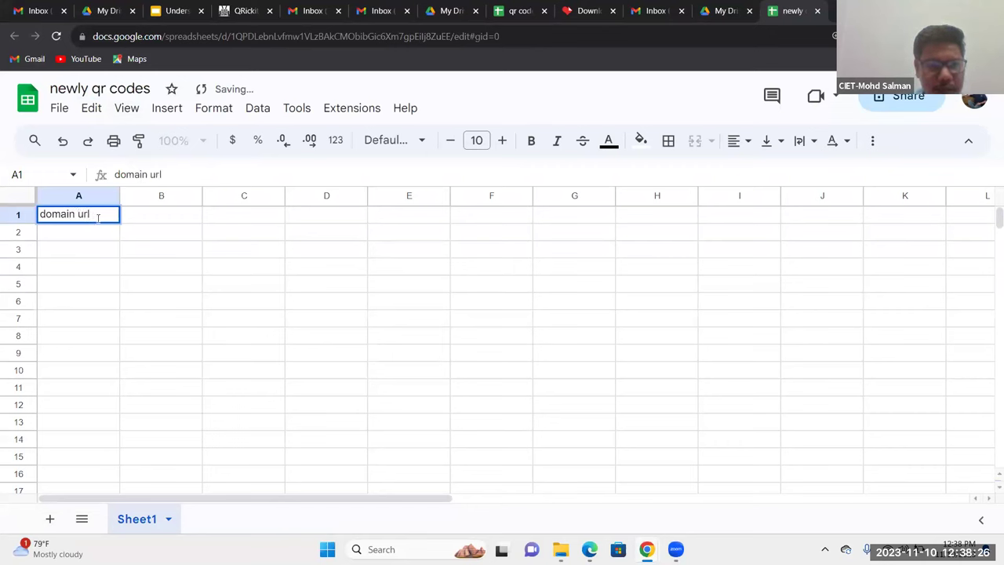
left_click(158, 218)
type("code")
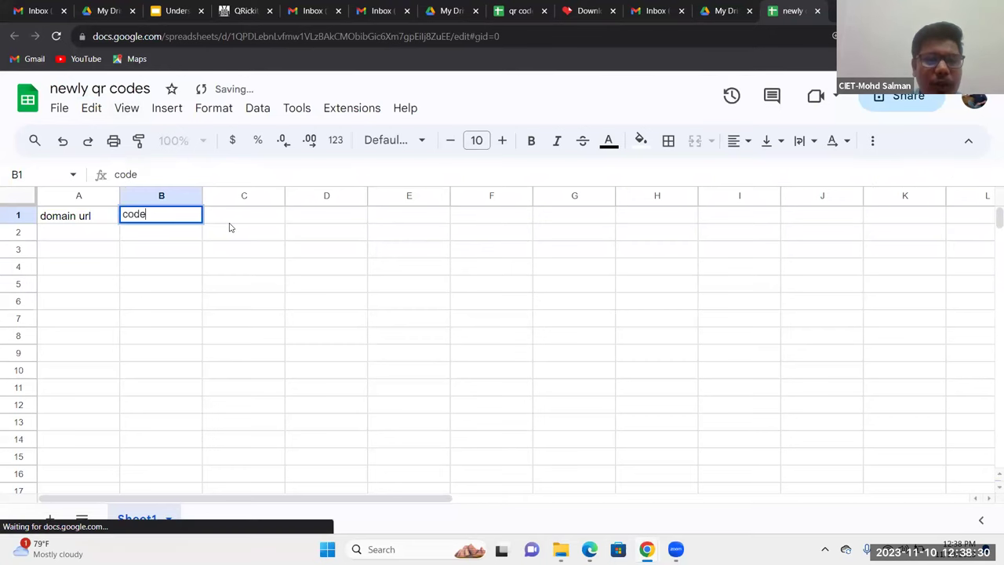
left_click(227, 221)
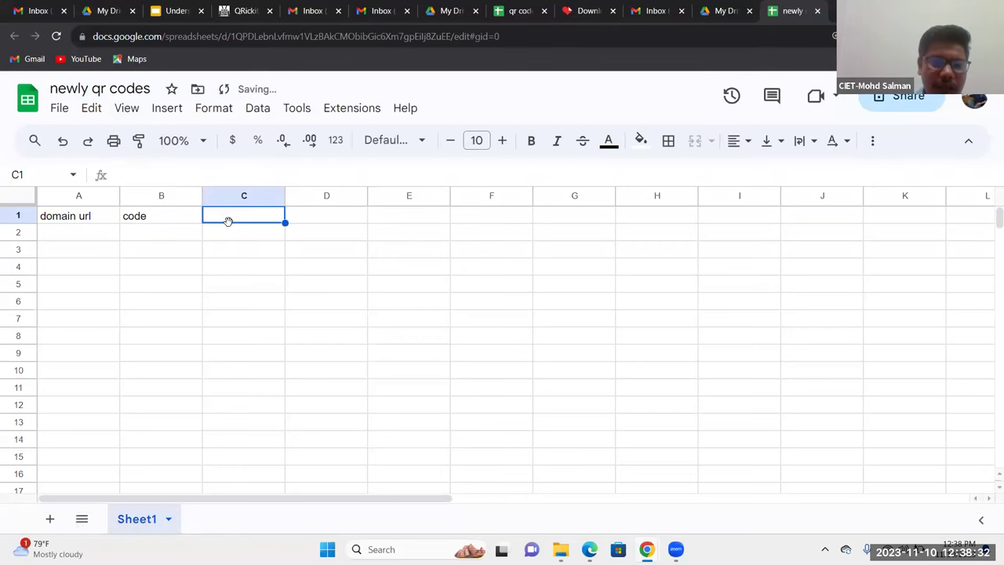
double_click(230, 218)
type("complete url")
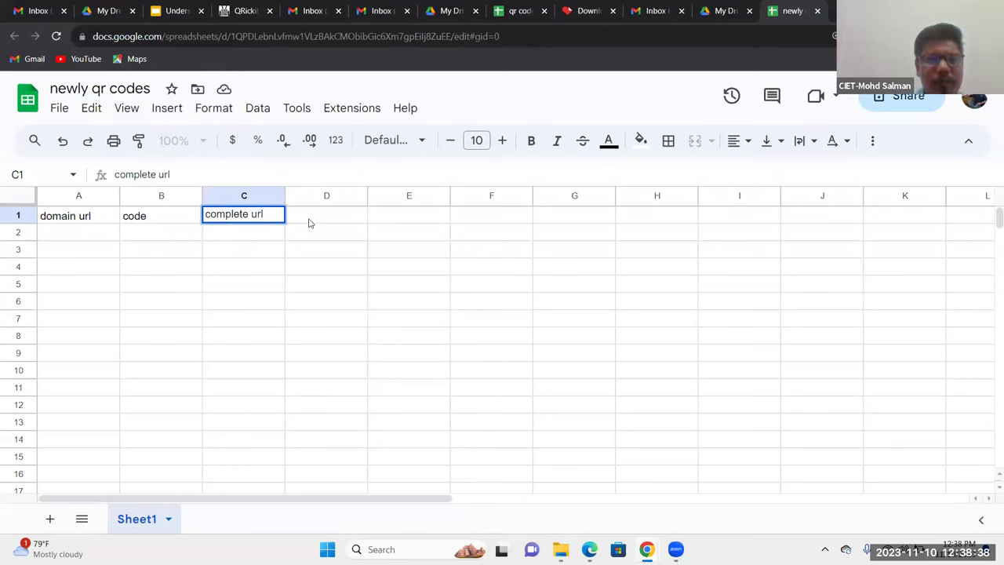
left_click(311, 217)
type("qr codes")
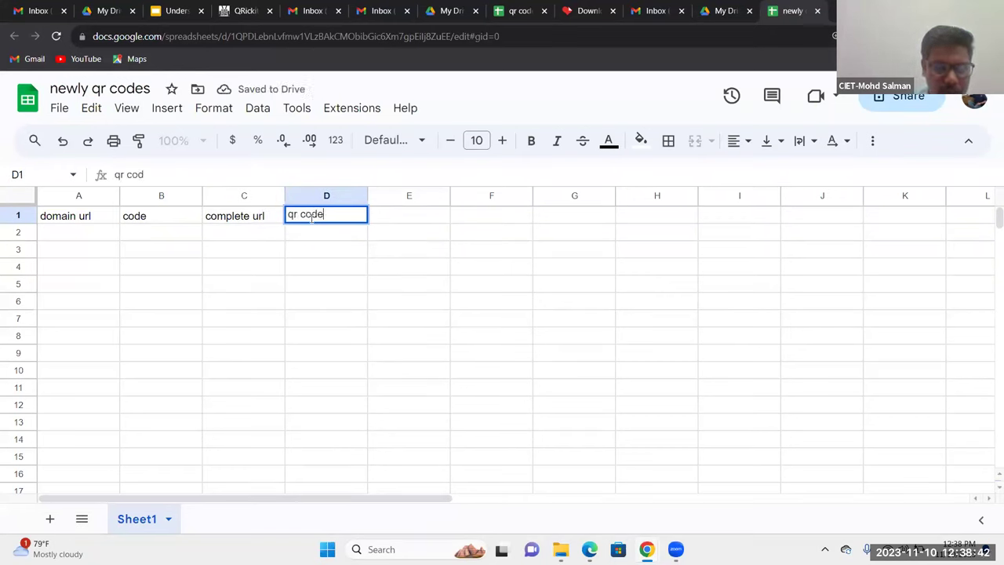
left_click(103, 234)
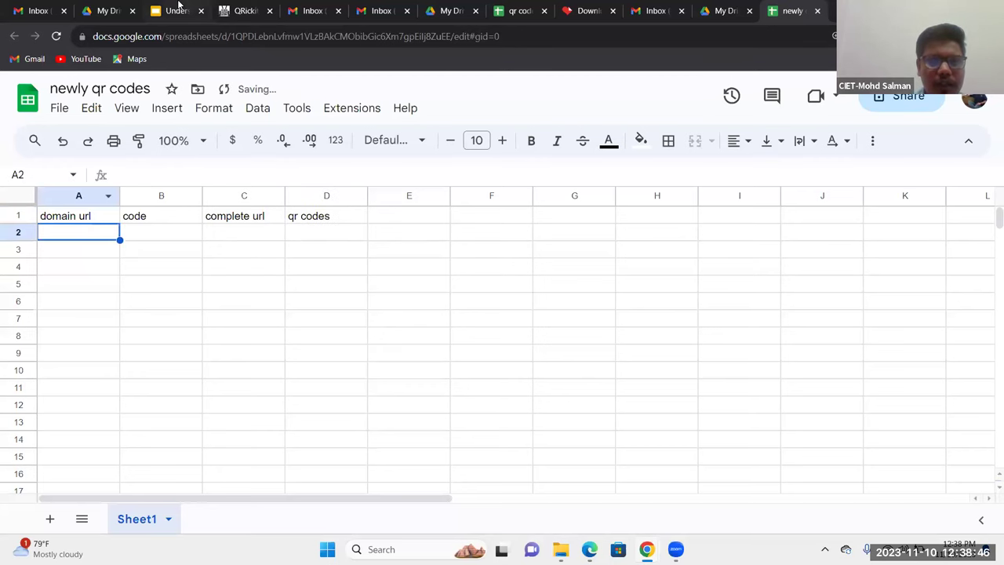
left_click(178, 10)
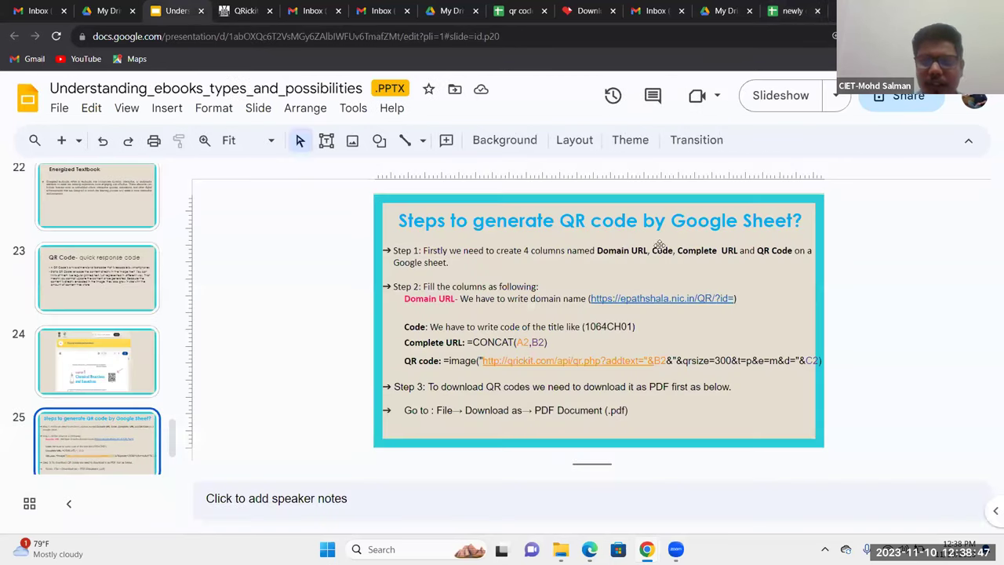
left_click(737, 298)
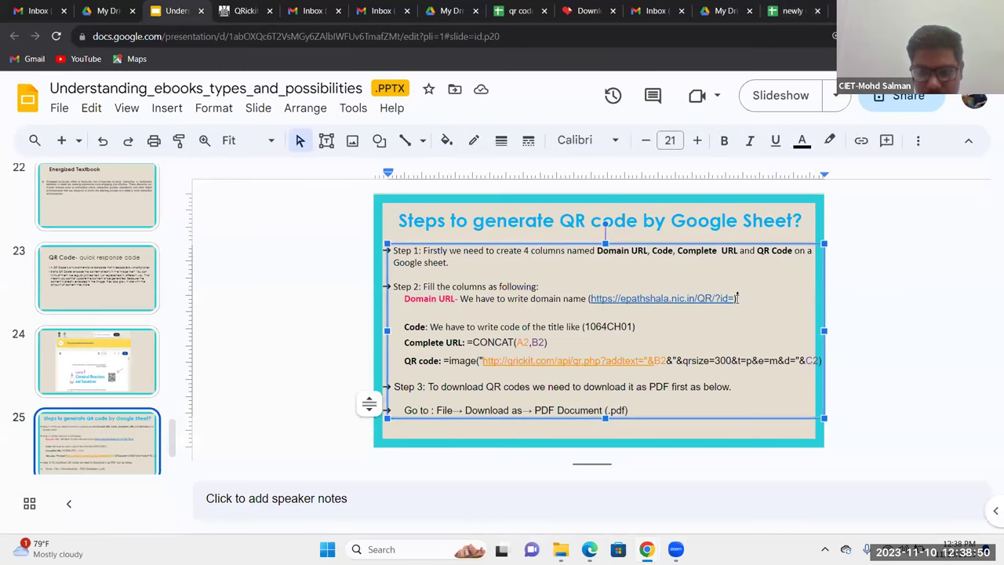
left_click_drag(733, 298, 593, 298)
key("ctrl+c")
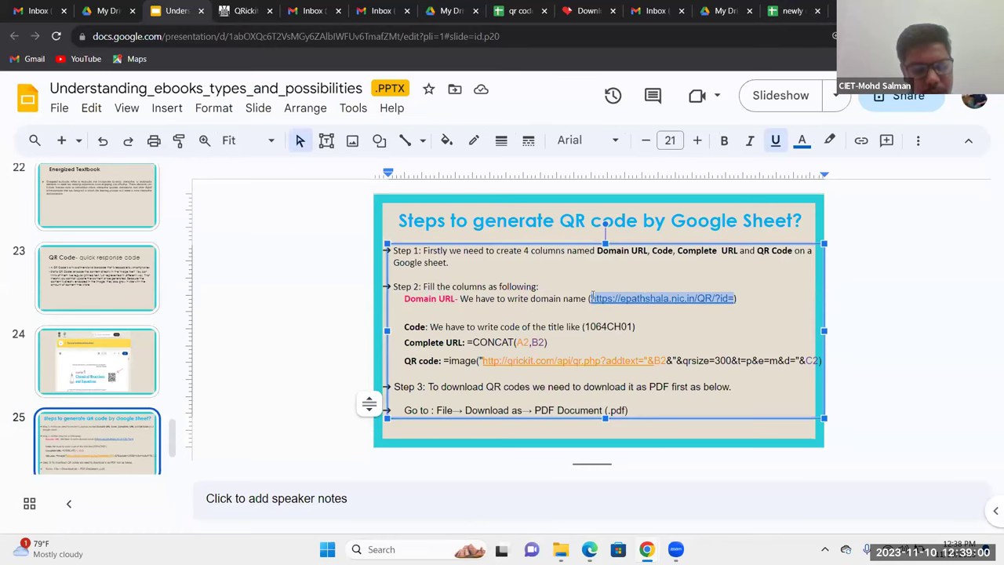
left_click(774, 11)
key("Return")
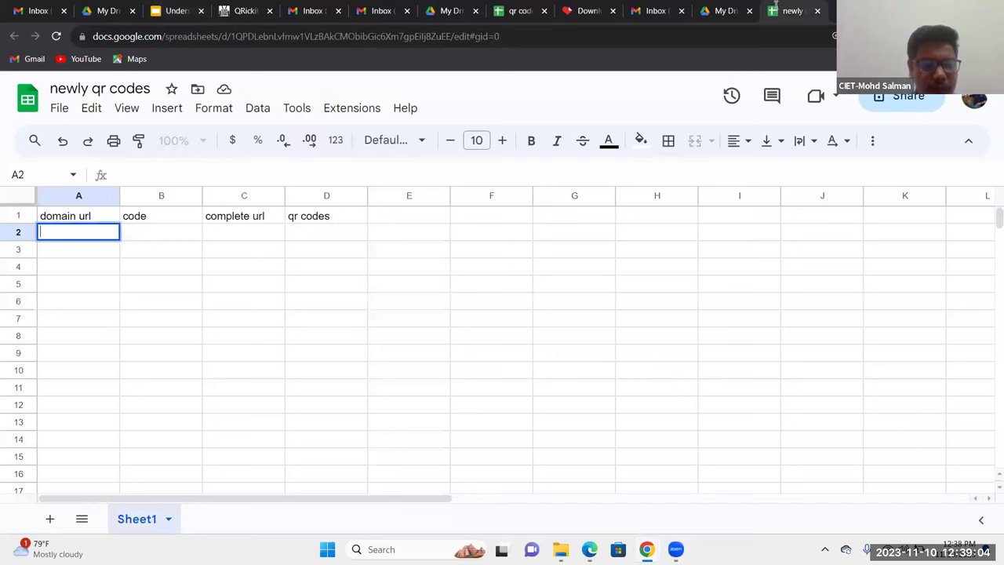
key("ctrl+v")
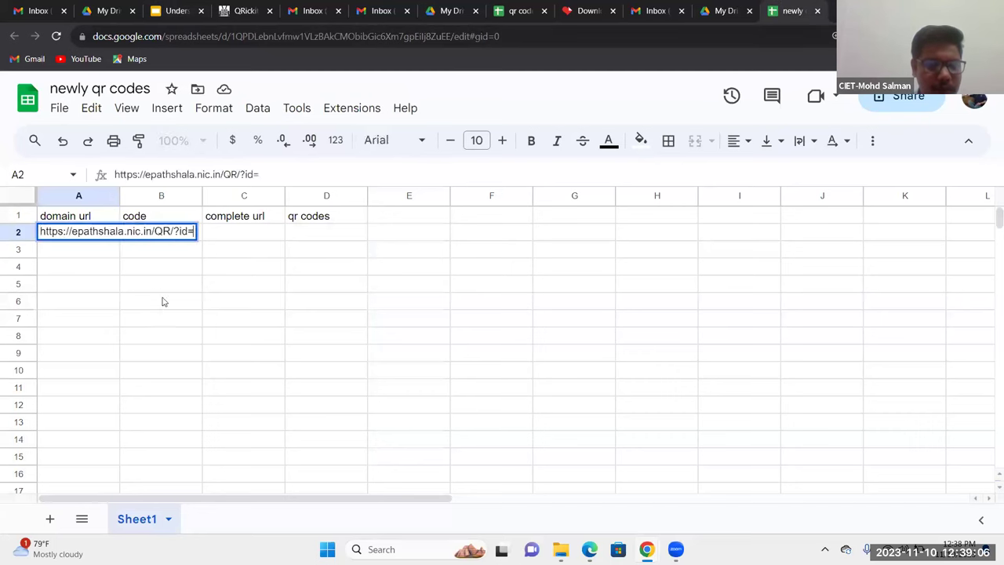
left_click(161, 300)
left_click_drag(120, 195, 203, 196)
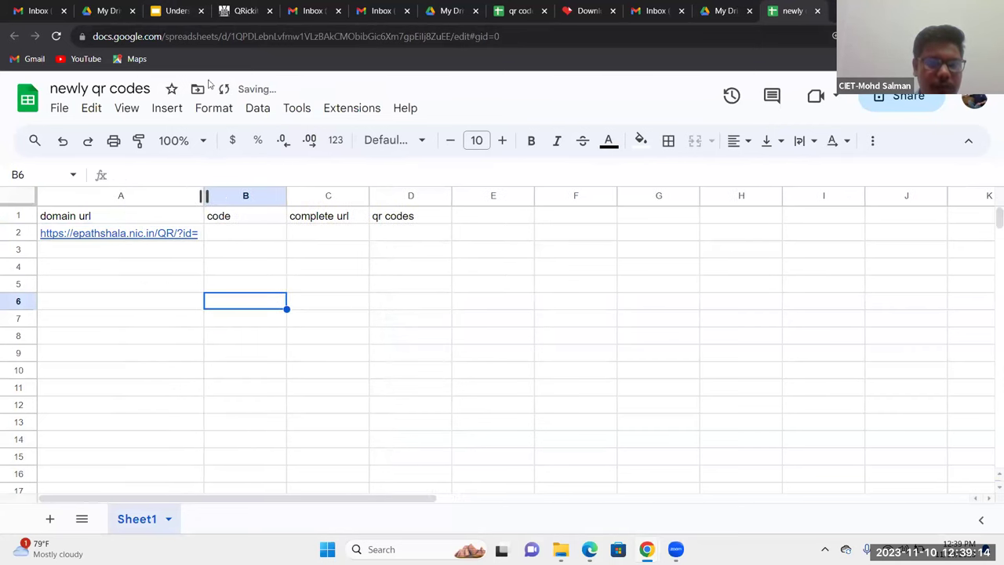
Copy the title code 1064CH01 from the presentation slide into cell B2 of the newly qr codes sheet, without the slide's formatting
left_click(176, 10)
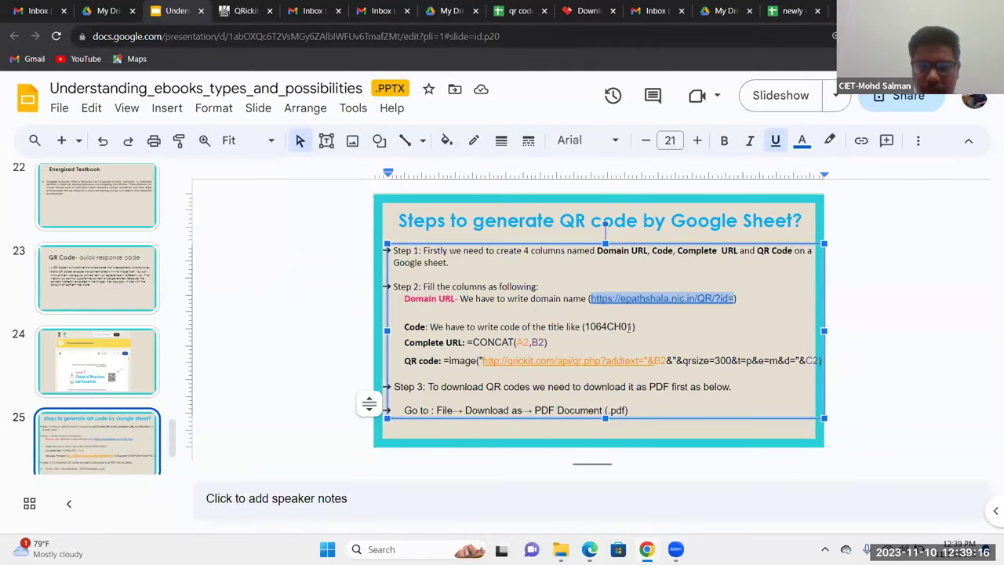
left_click_drag(632, 326, 585, 327)
key("ctrl+c")
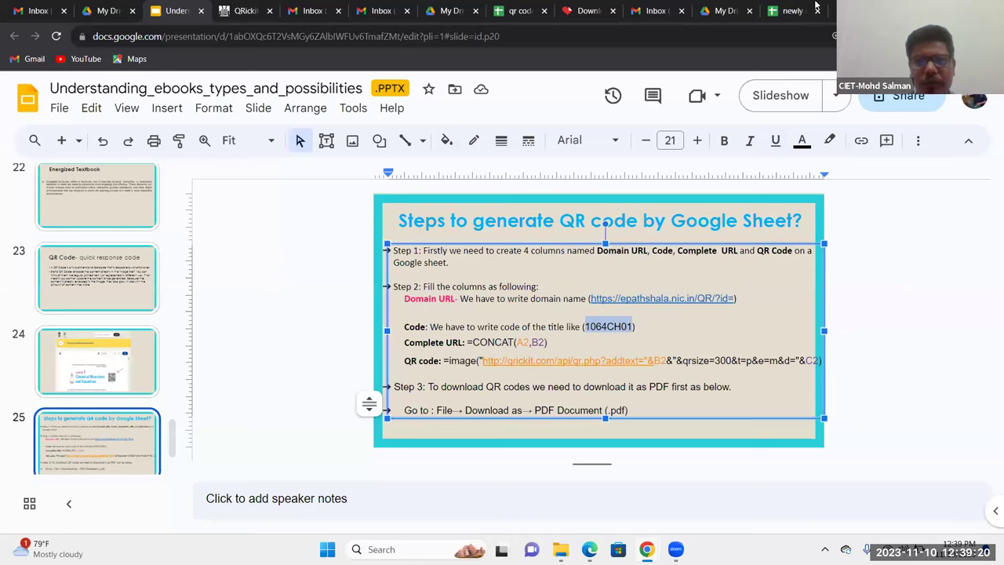
left_click(794, 10)
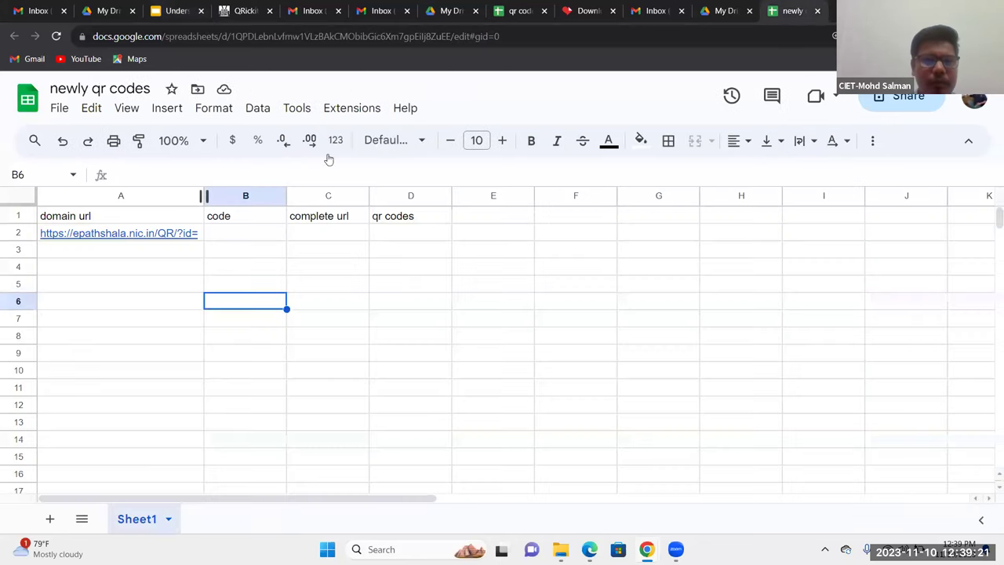
left_click(216, 236)
key("ctrl+v")
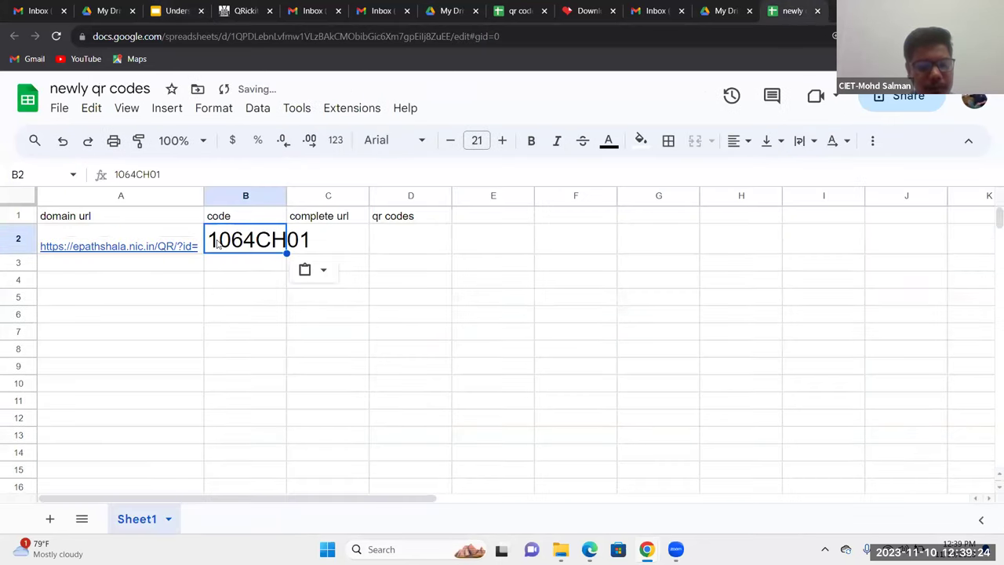
key("ctrl+z")
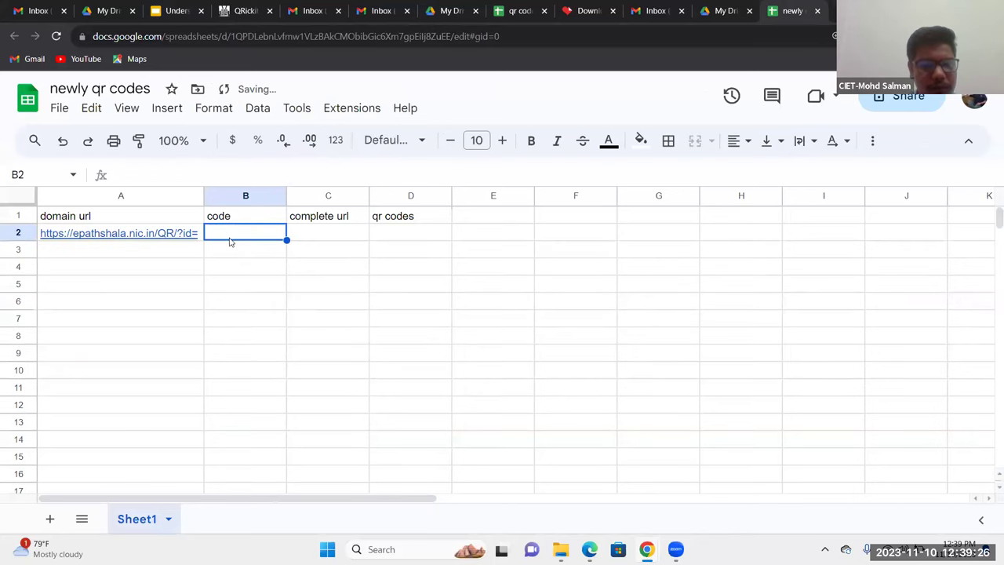
key("ctrl+v")
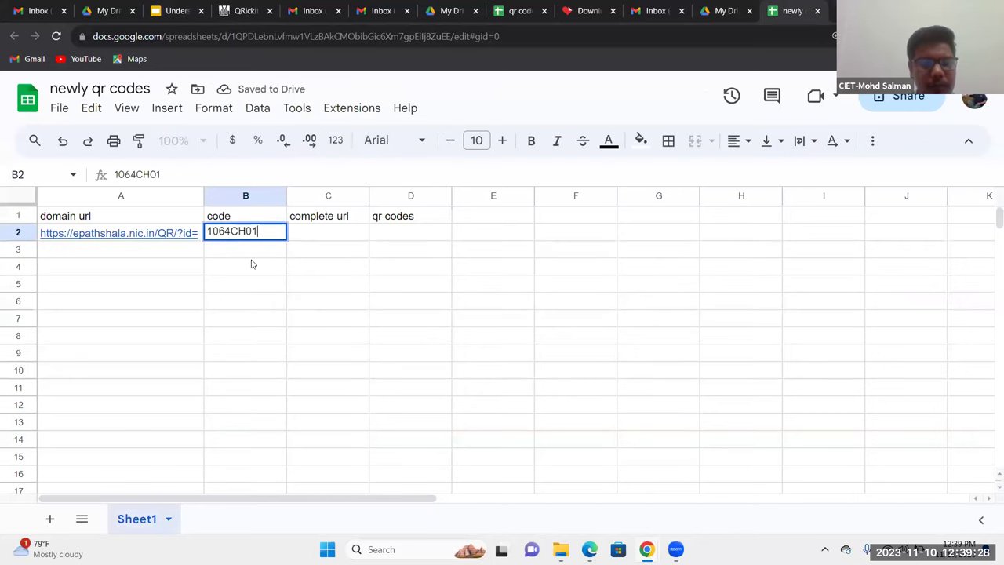
left_click(252, 265)
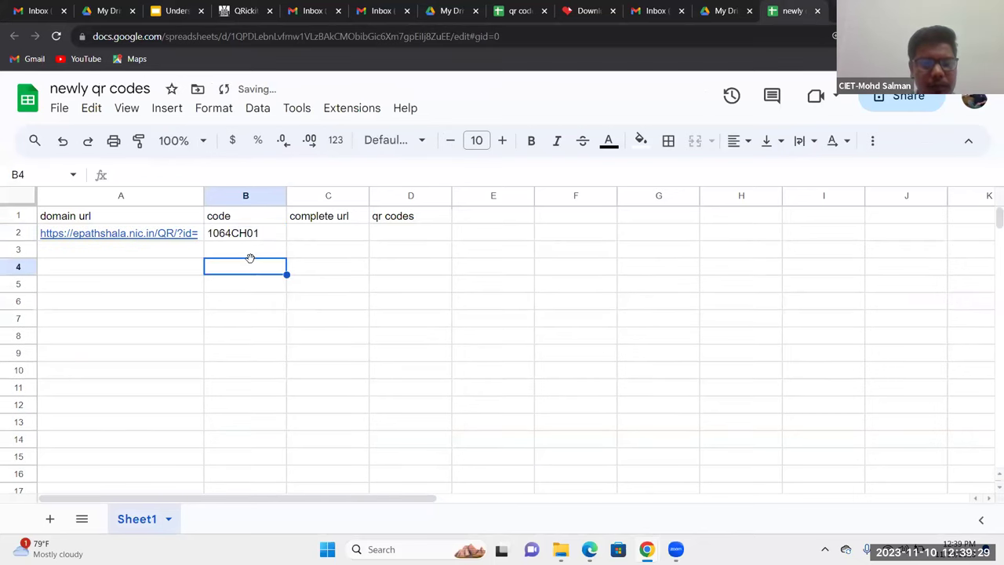
Copy the formula =CONCAT(A2,B2) from the presentation slide into cell C2 and widen column C to fit the complete URL
left_click(178, 10)
left_click_drag(551, 342, 466, 344)
key("ctrl+c")
left_click(780, 9)
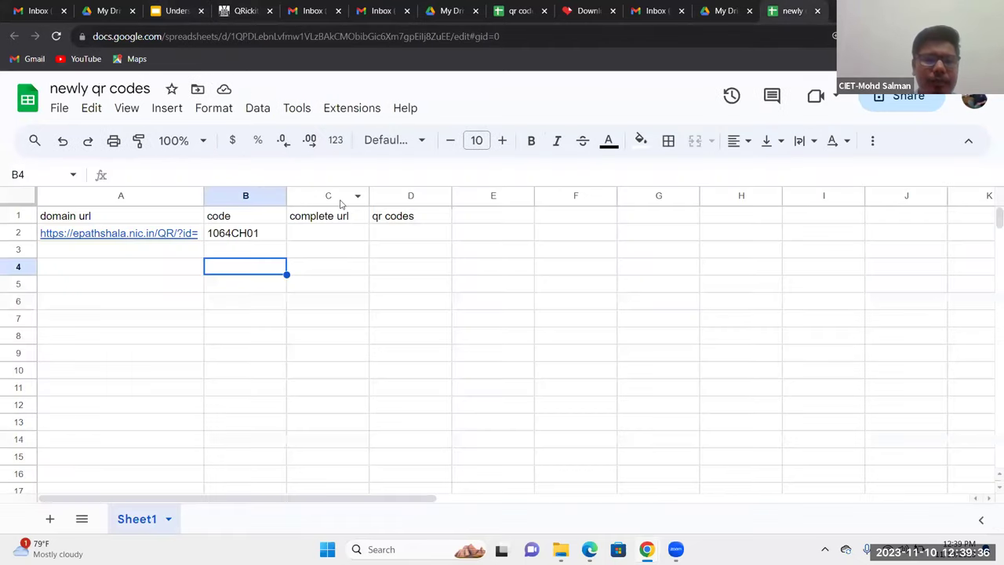
double_click(309, 233)
key("ctrl+v")
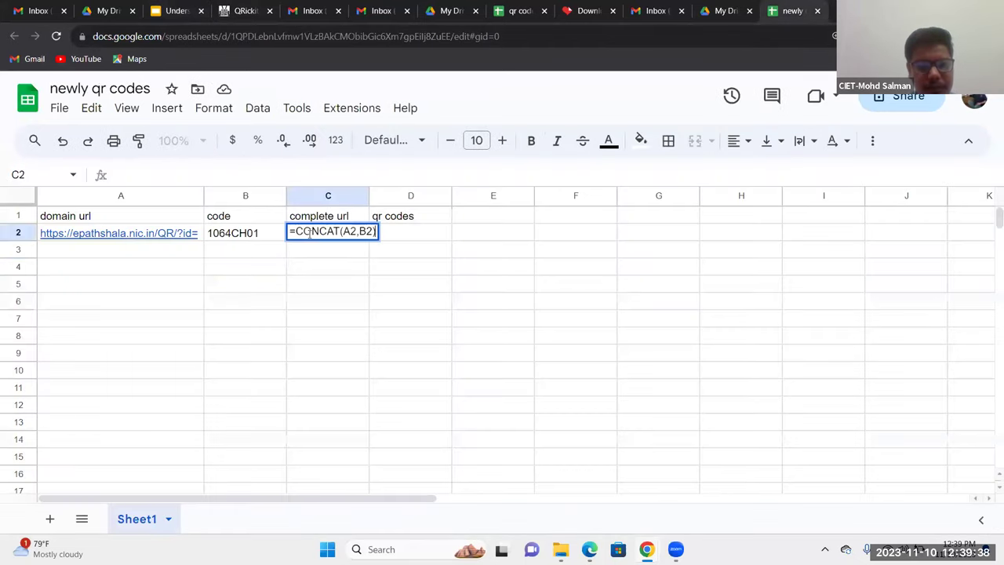
left_click(345, 272)
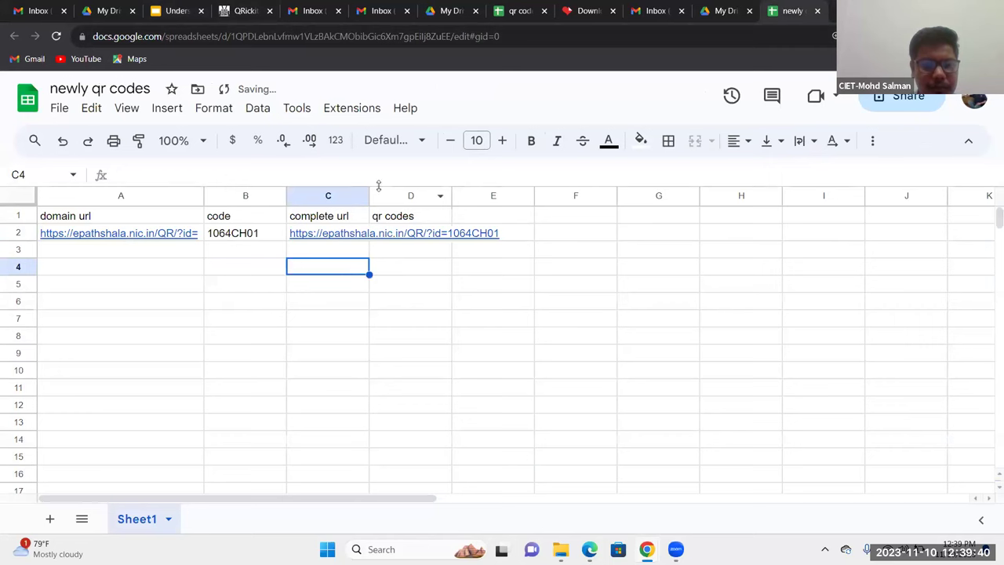
left_click_drag(368, 195, 500, 196)
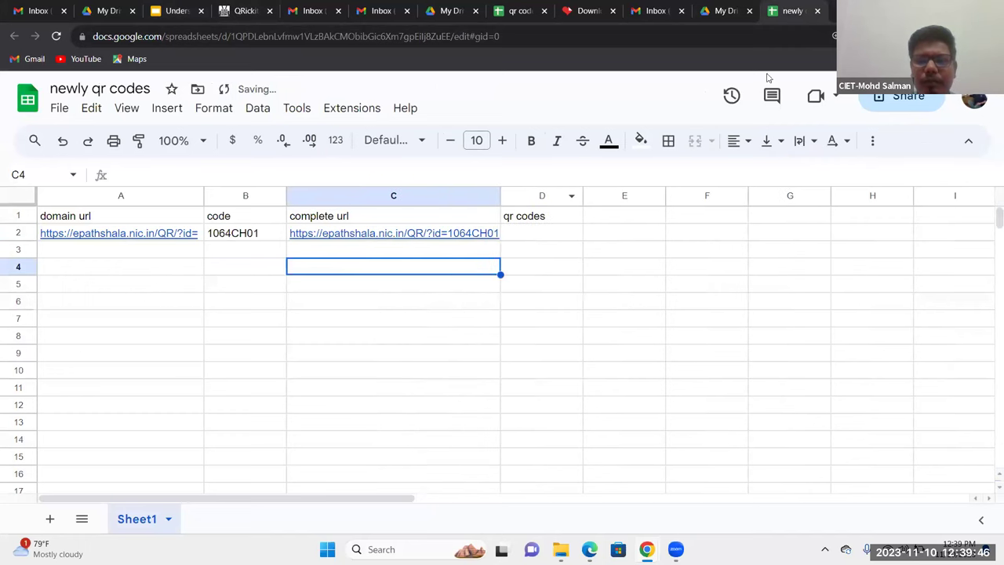
left_click(174, 10)
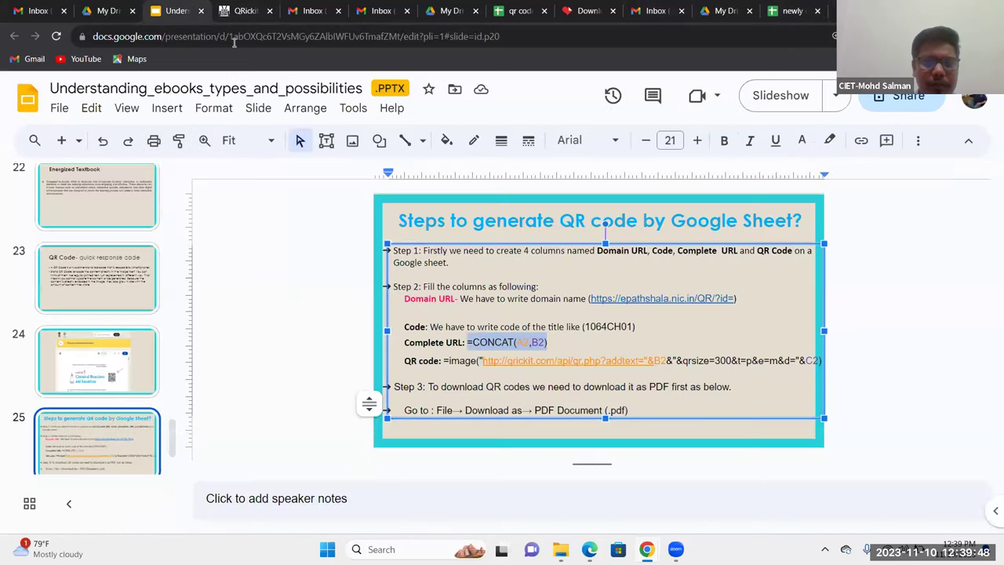
left_click_drag(445, 360, 822, 360)
key("ctrl+c")
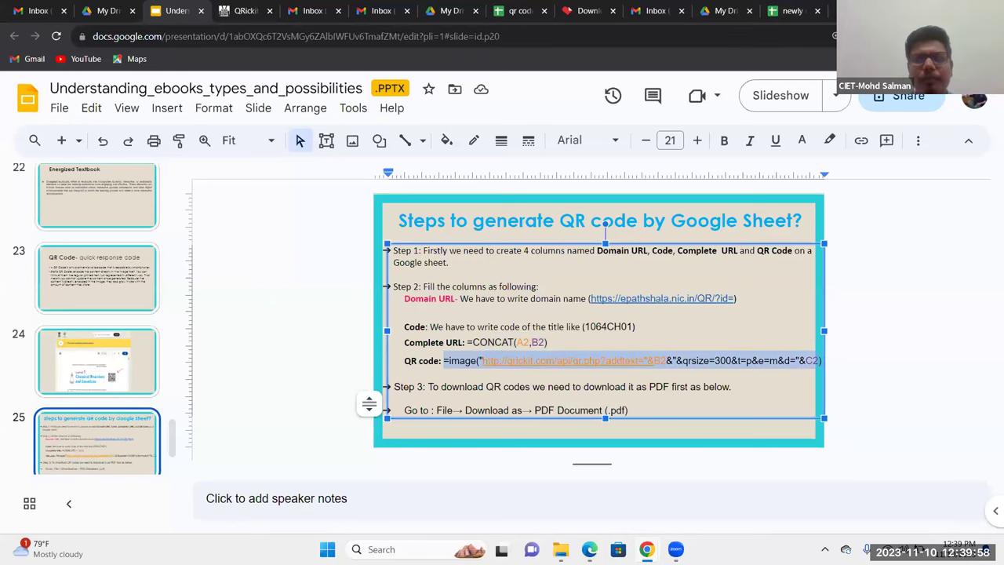
left_click(784, 12)
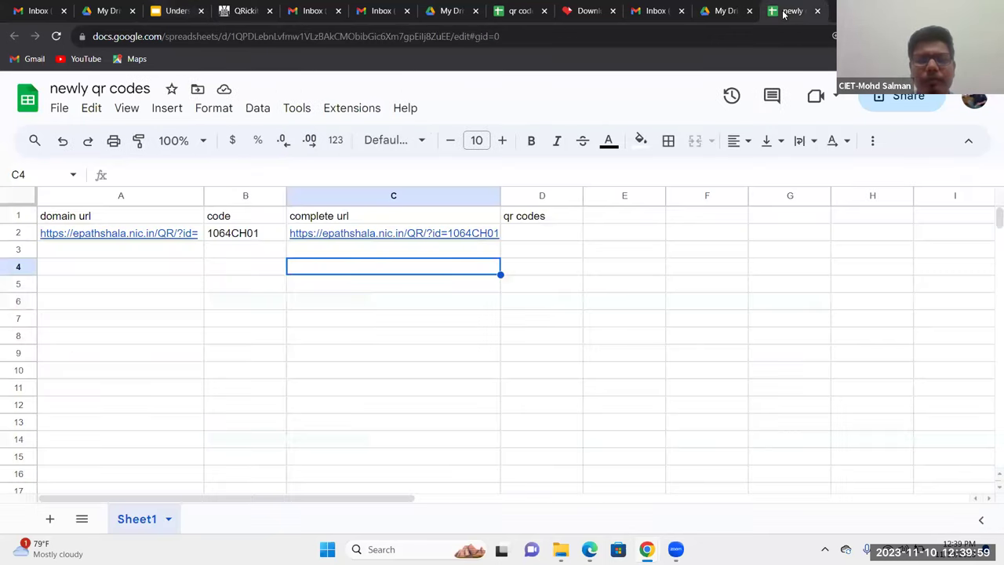
double_click(519, 232)
key("ctrl+v")
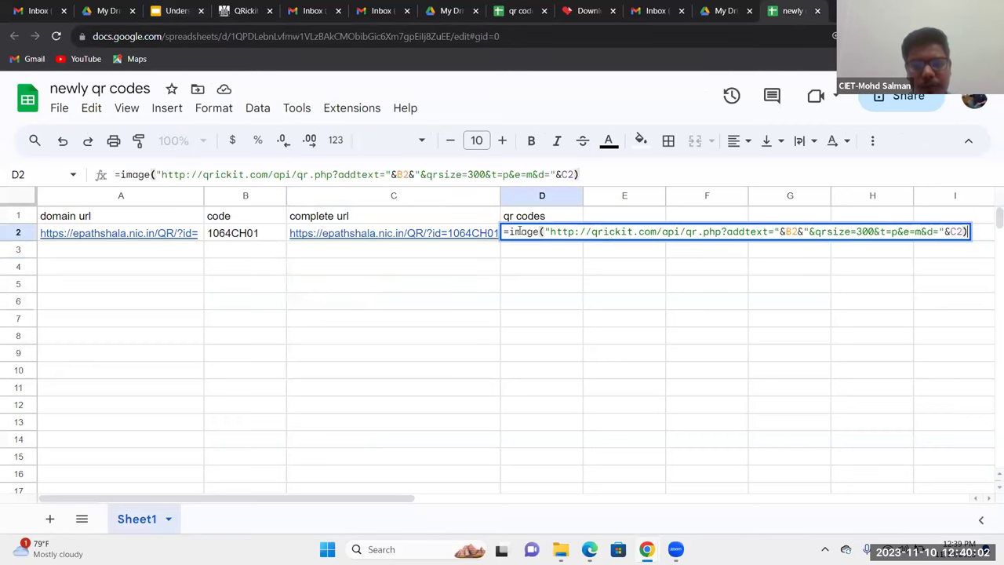
left_click(561, 274)
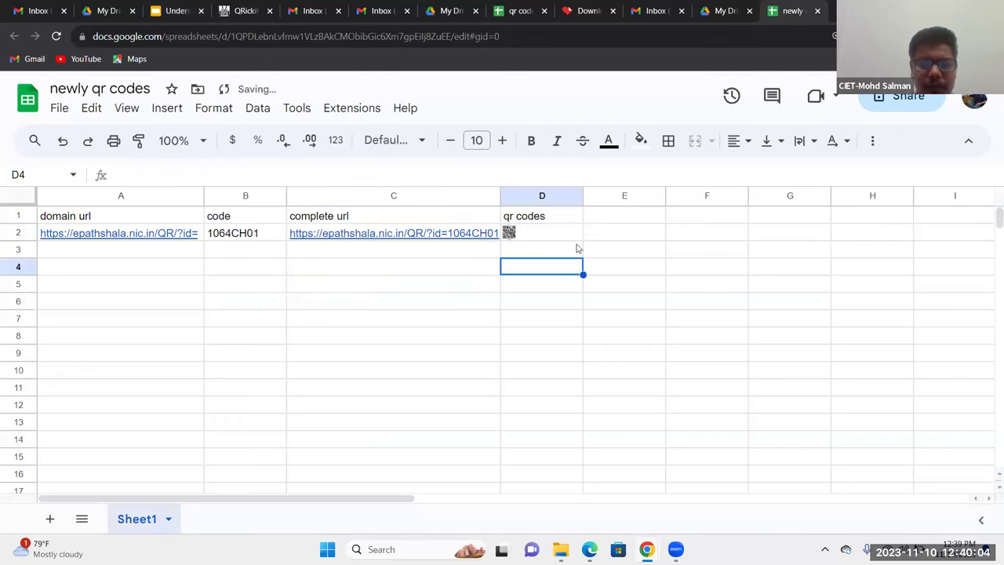
left_click_drag(583, 195, 629, 196)
Fill the domain URL in A2 and the code in B2 down through row 9, numbering the codes up to 1064CH08
left_click(163, 236)
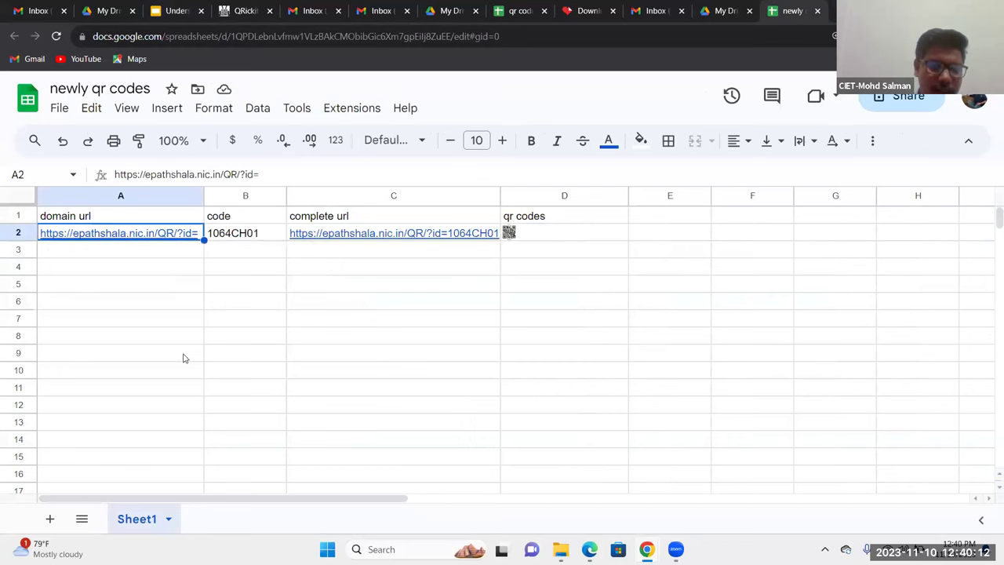
left_click_drag(203, 240, 198, 354)
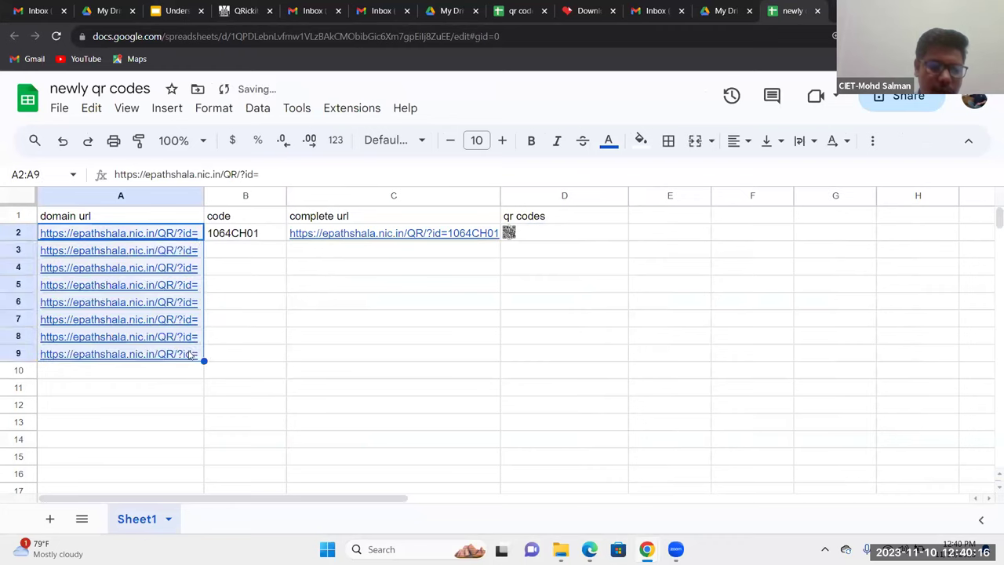
left_click(276, 237)
left_click_drag(287, 240, 285, 360)
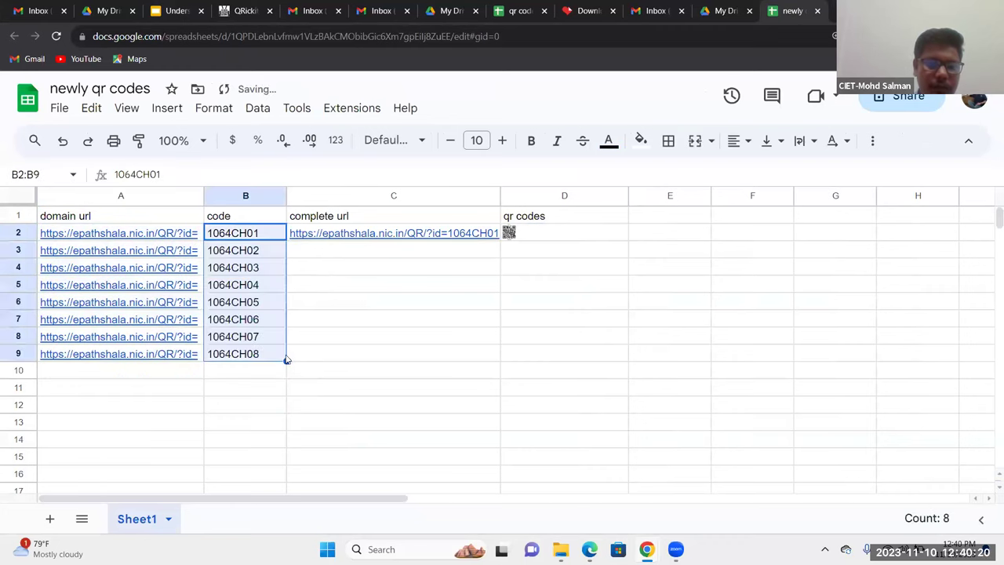
Fill the complete URL formula in C2 and the QR code image formula in D2 down through row 9
left_click(479, 238)
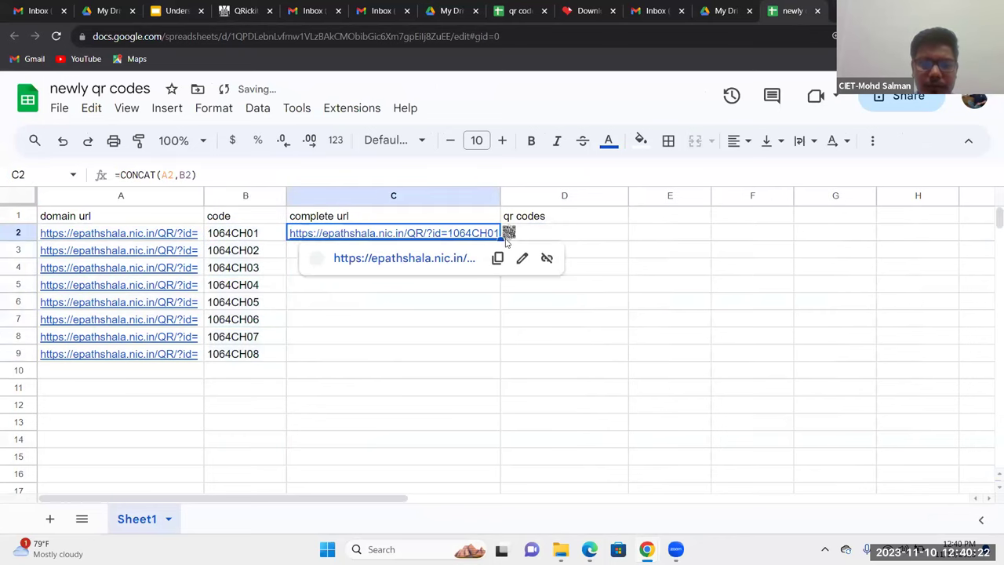
left_click_drag(505, 241, 496, 357)
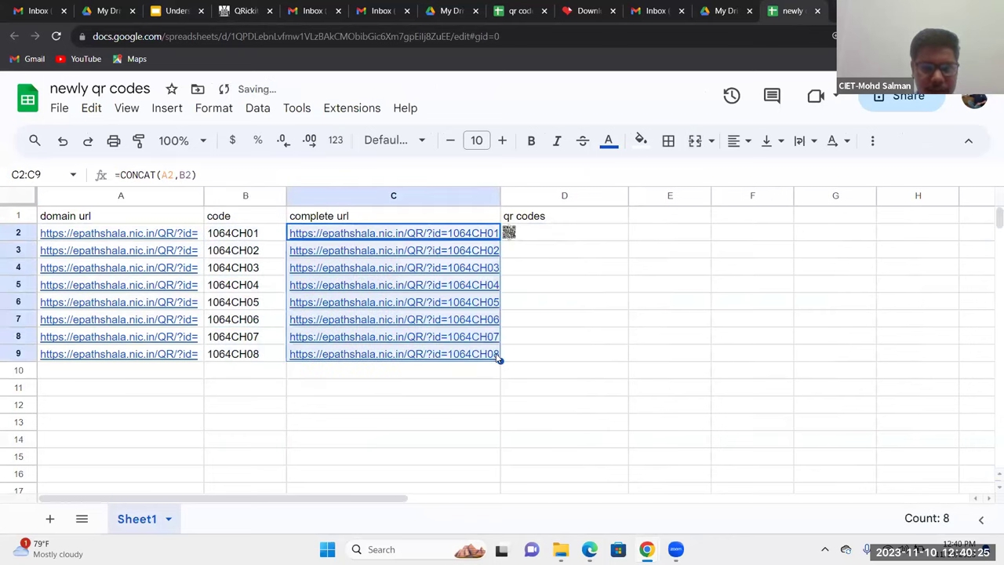
left_click(596, 233)
left_click_drag(628, 240, 622, 355)
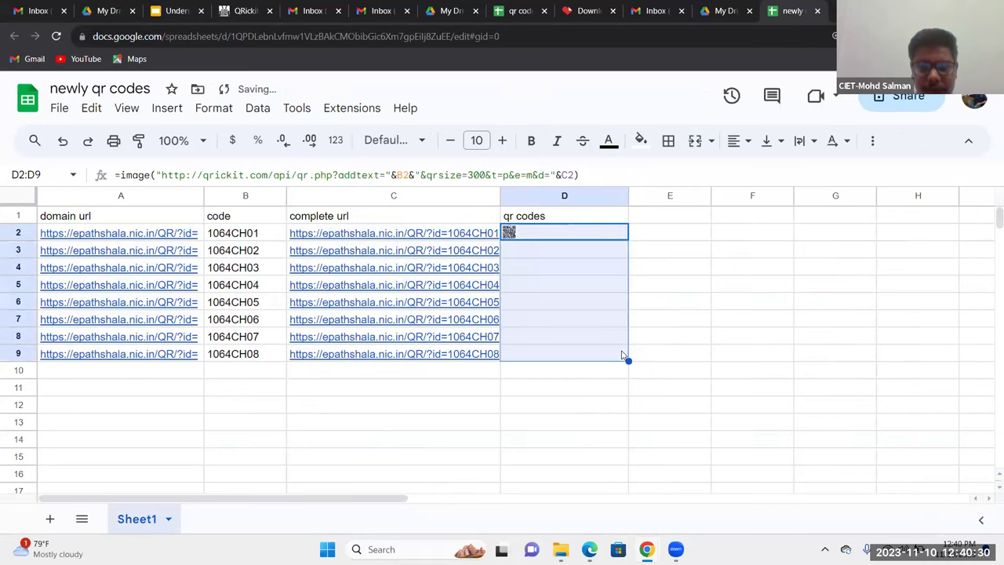